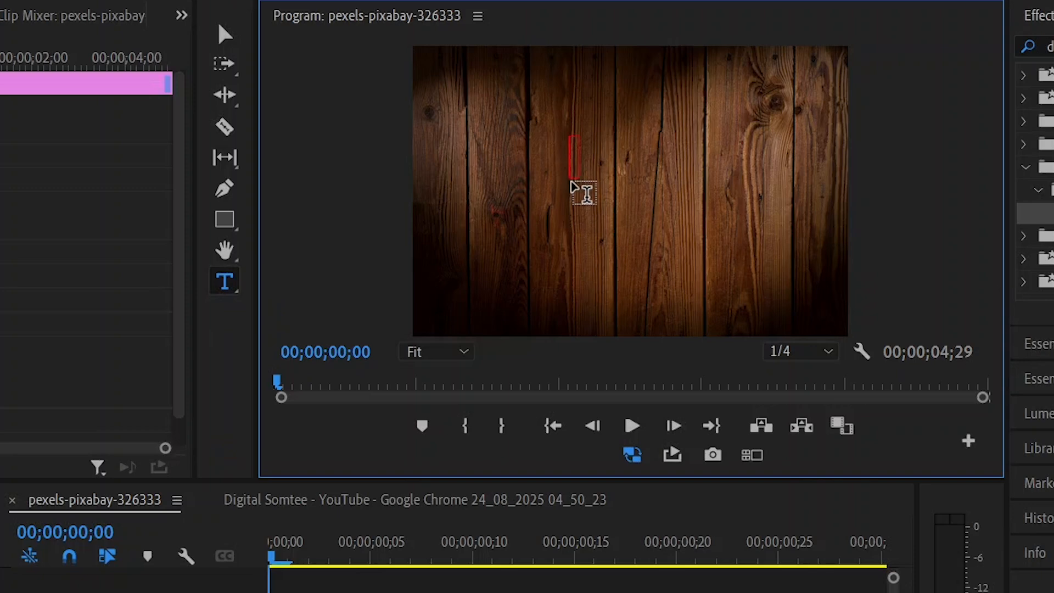
text(19)
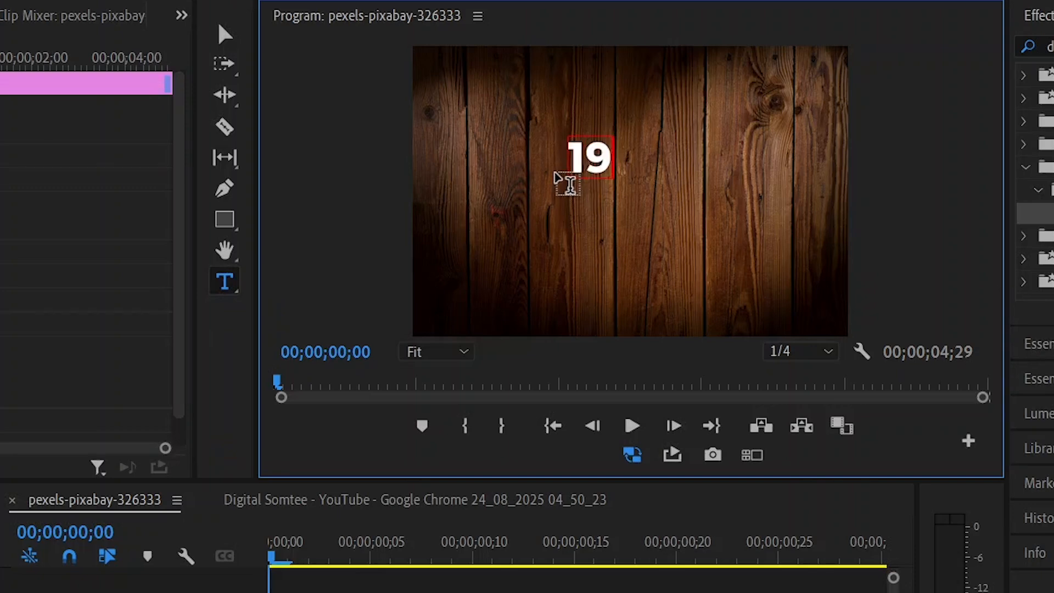
text(90 1991)
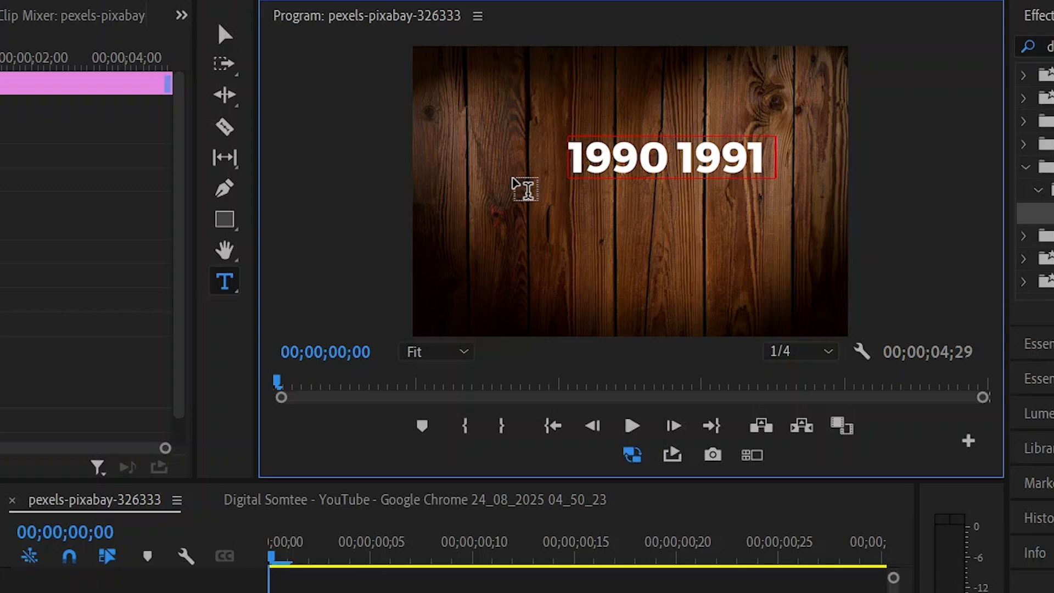
text( 1992)
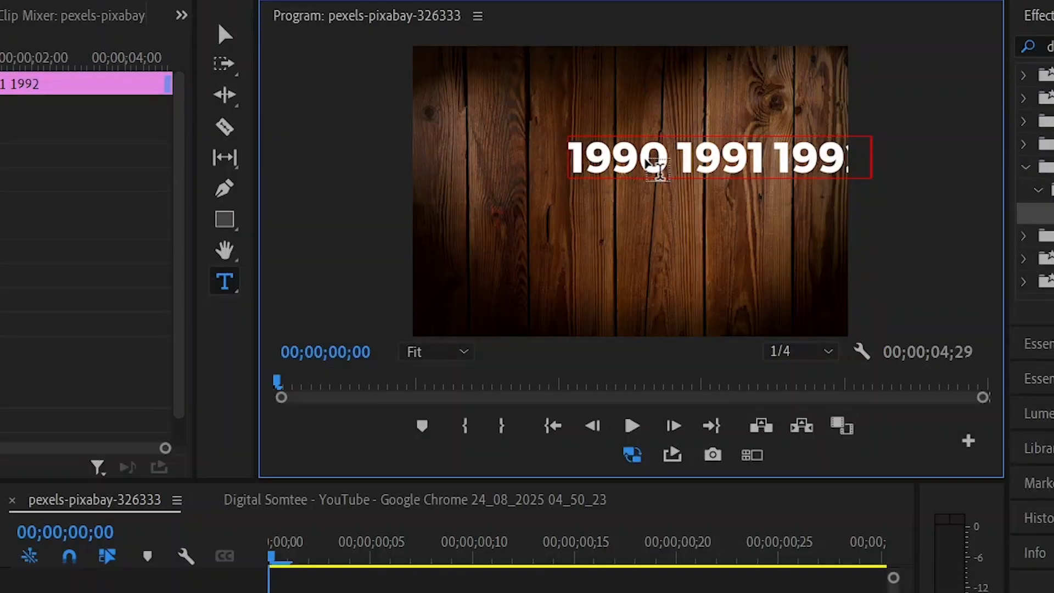
key(ctrl+a)
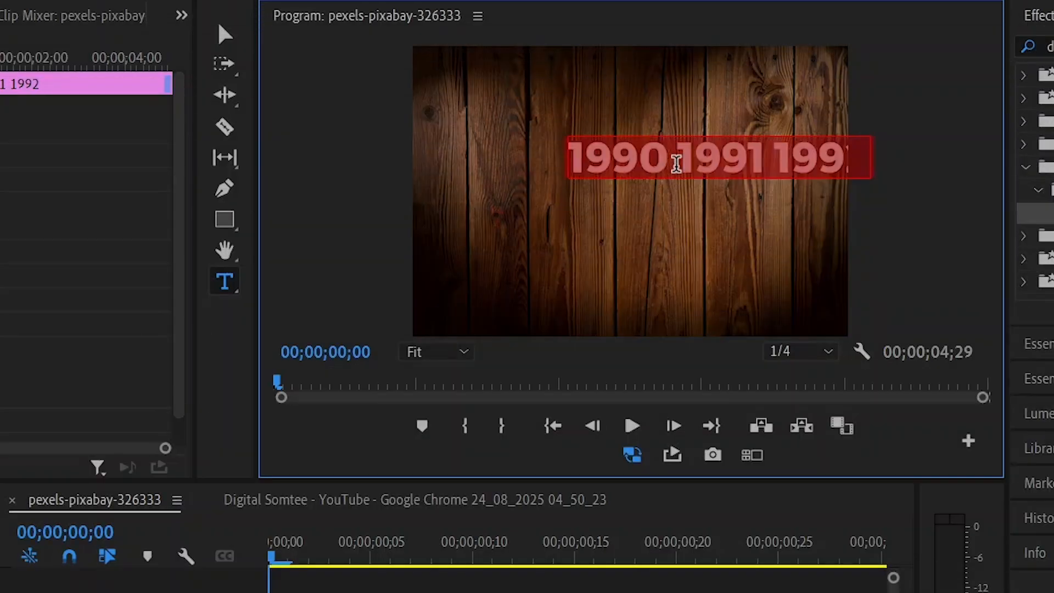
key(ctrl+v)
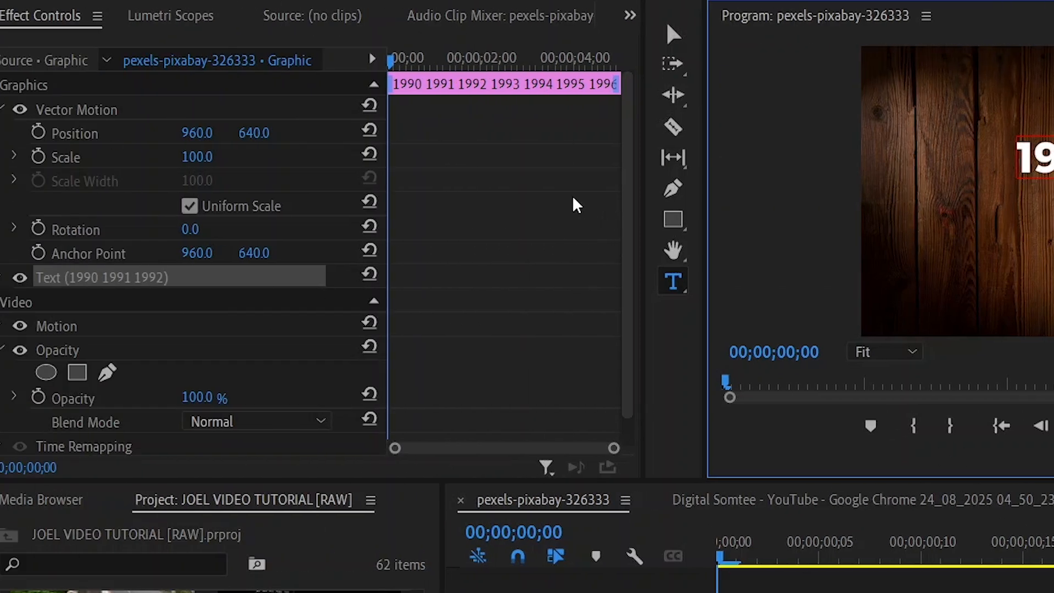
Step: Start a Vector Motion Position animation on the years text with a keyframe at 00;00;00;09
click(433, 101)
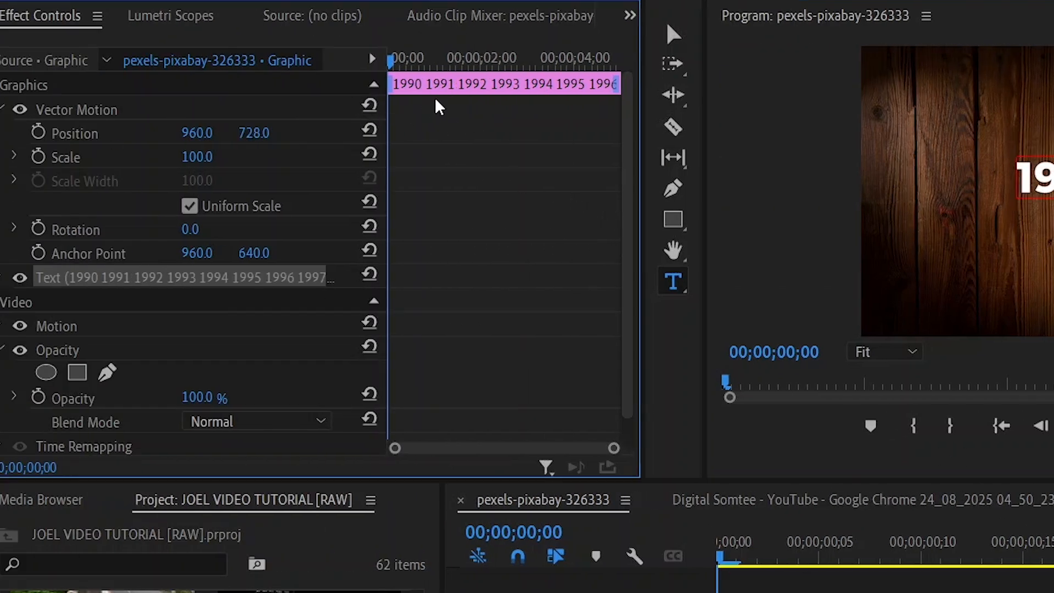
drag(393, 59, 348, 92)
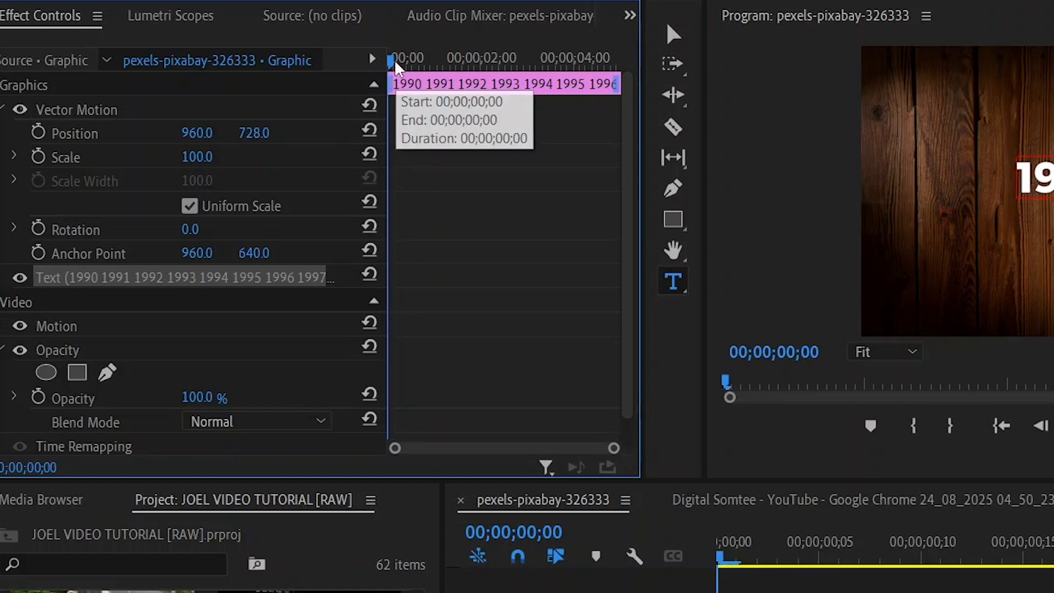
drag(396, 63, 402, 69)
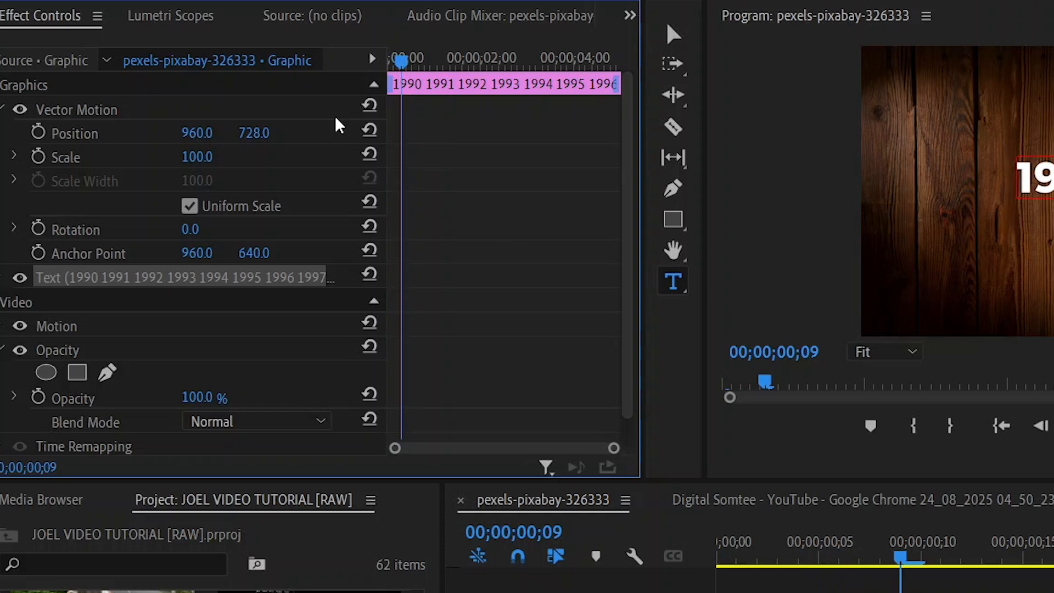
click(38, 134)
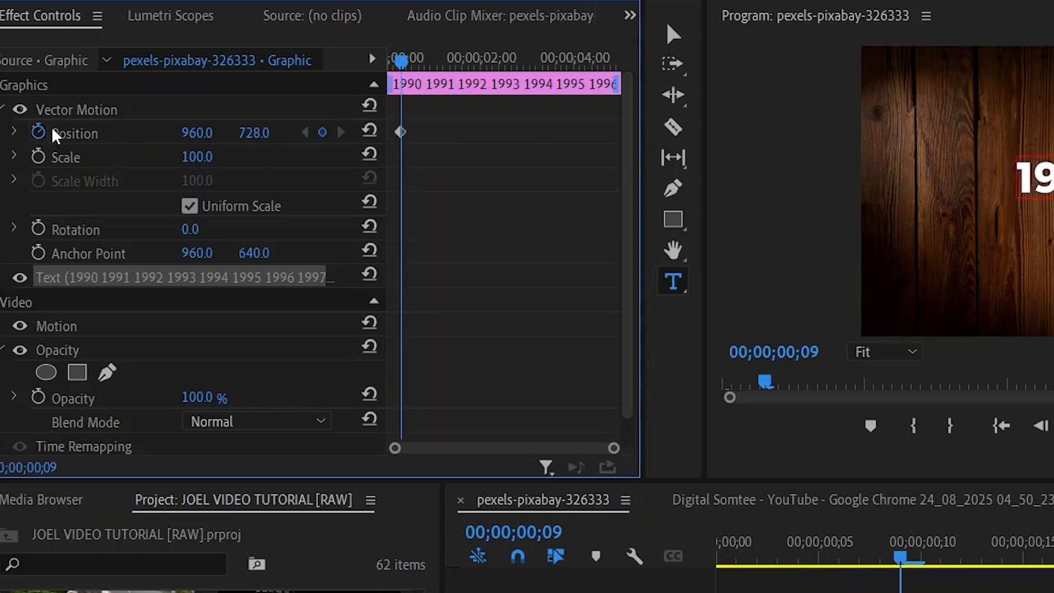
Step: Add a second Position keyframe at 00;00;01;02 and set its horizontal value to -16776 so 2026 sits near the centre
drag(403, 65, 438, 86)
click(322, 132)
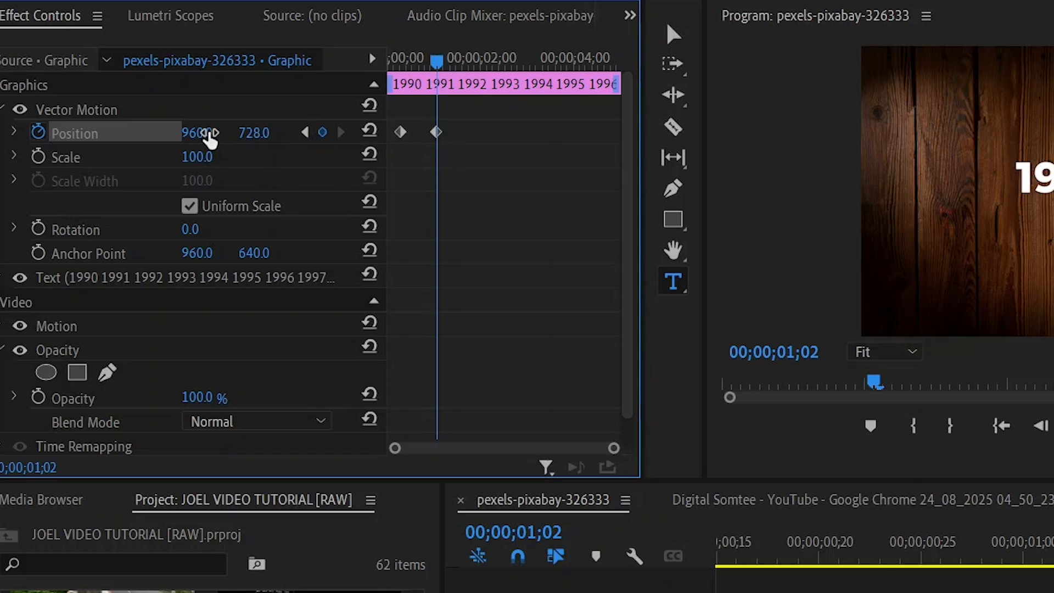
drag(208, 140, 183, 140)
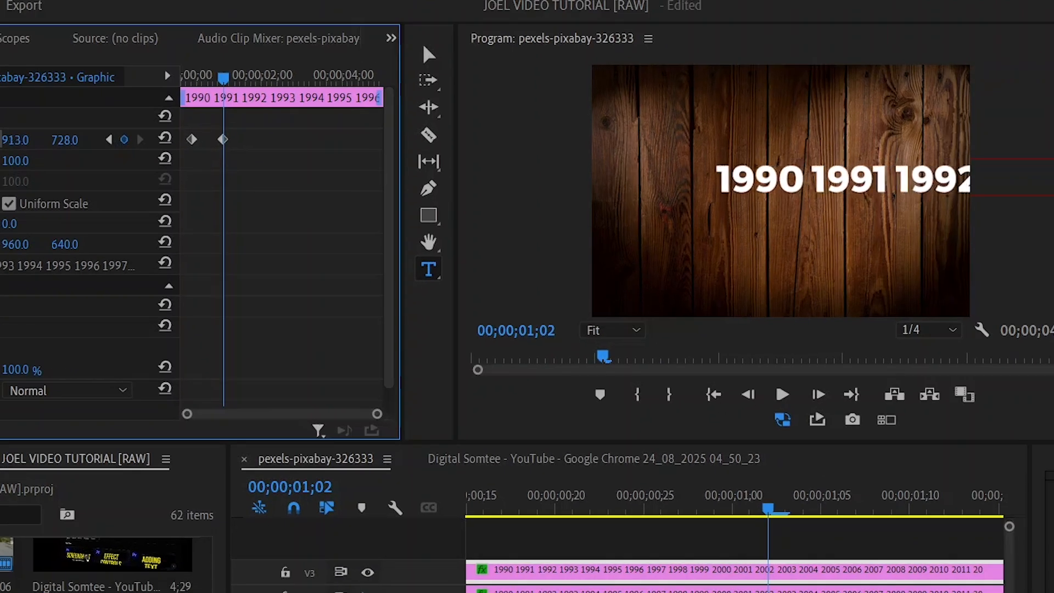
drag(15, 140, 49, 138)
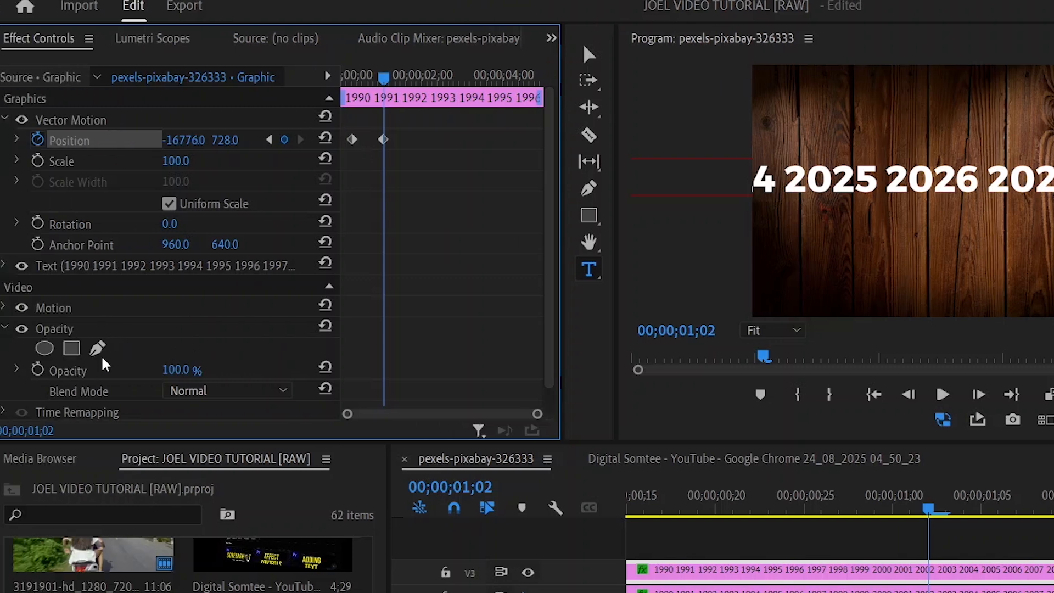
Step: Draw a closed four-point opacity mask with the Pen tool tightly around the year 2026
scroll(252, 302, down, 1)
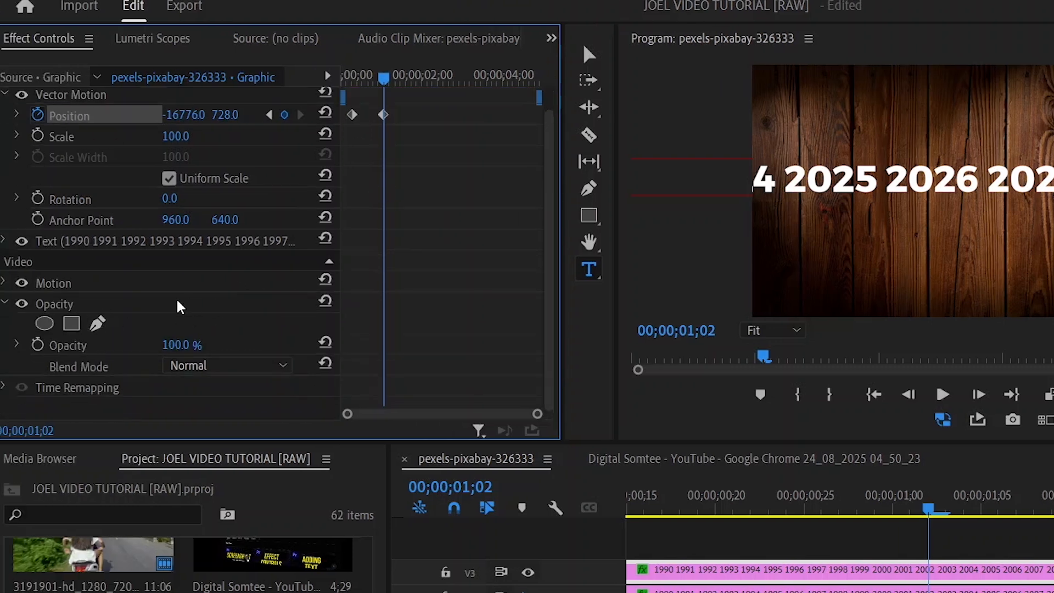
click(98, 323)
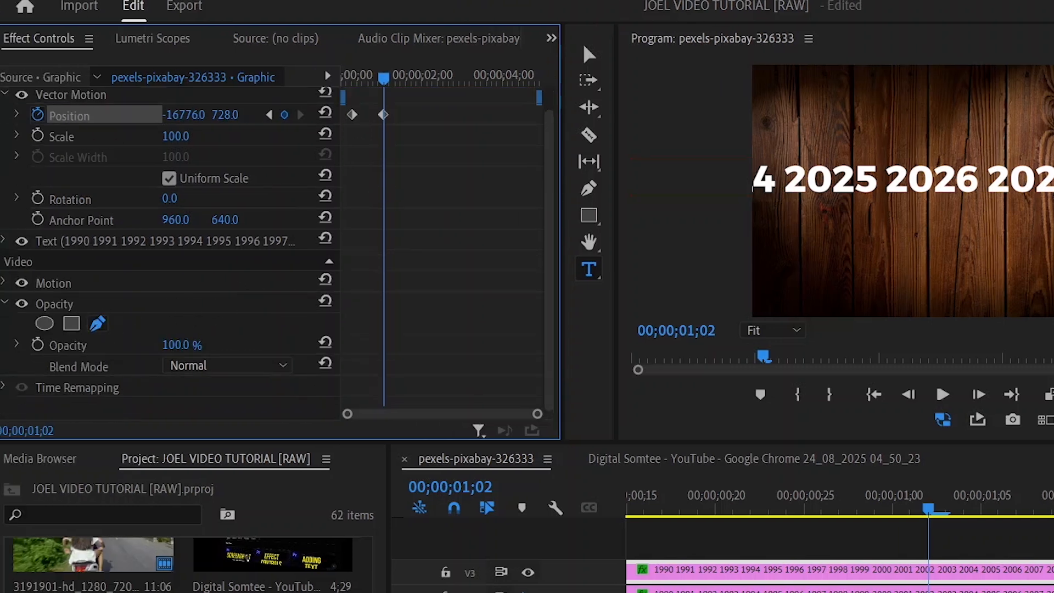
click(896, 189)
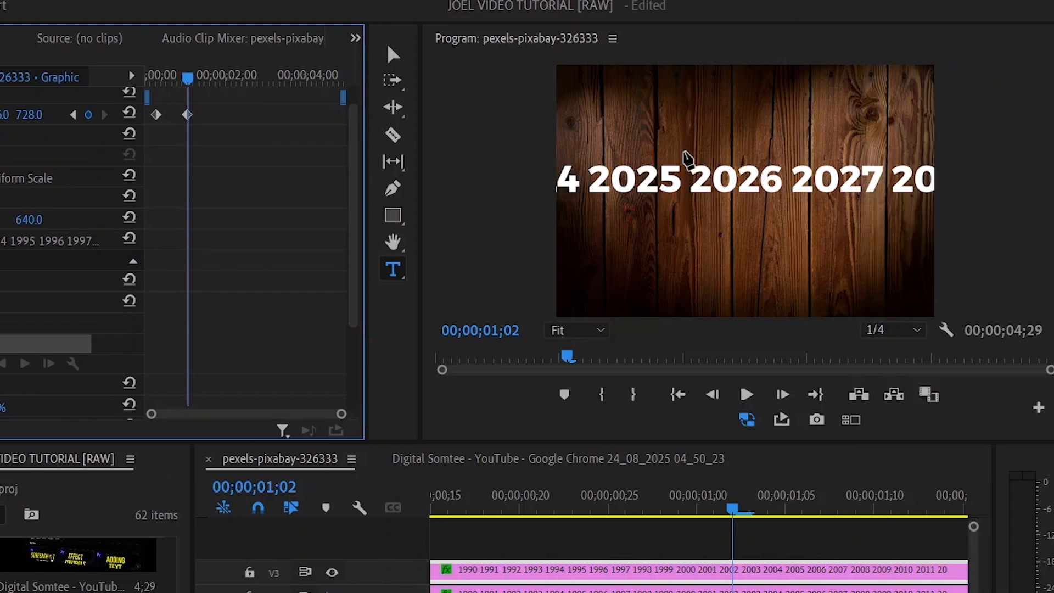
click(879, 153)
click(787, 151)
click(787, 205)
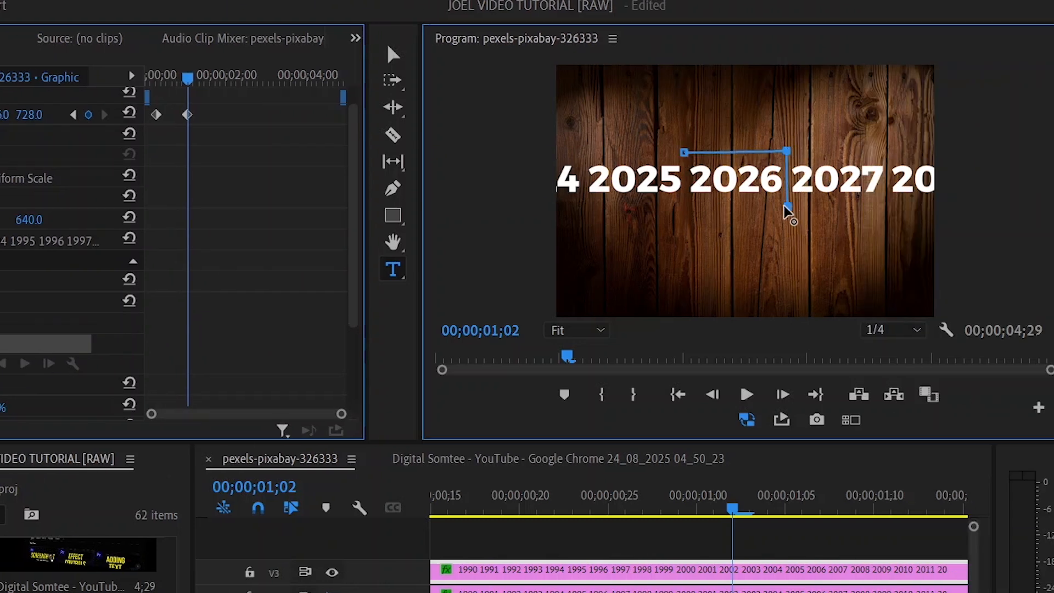
click(687, 209)
click(683, 152)
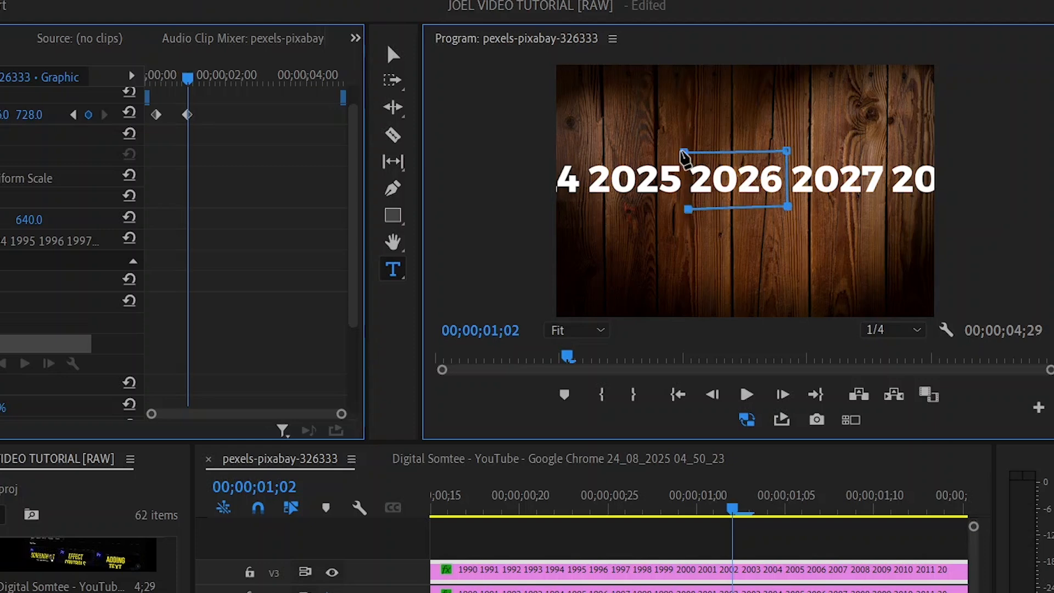
Step: Soften the edges of the mask around 2026 by setting its Mask Feather to 92
scroll(280, 291, down, 3)
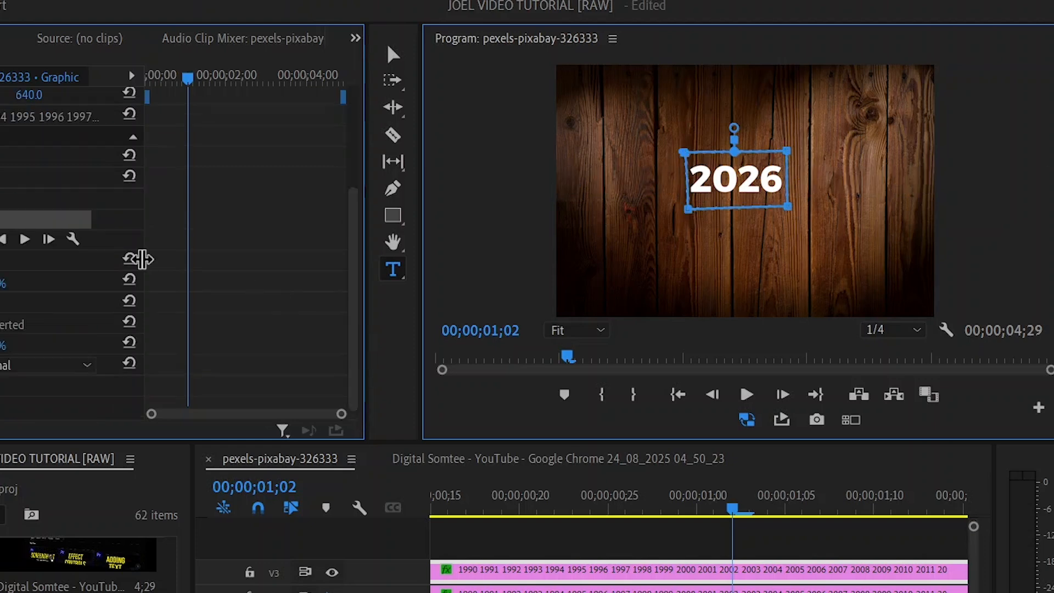
drag(47, 261, 167, 261)
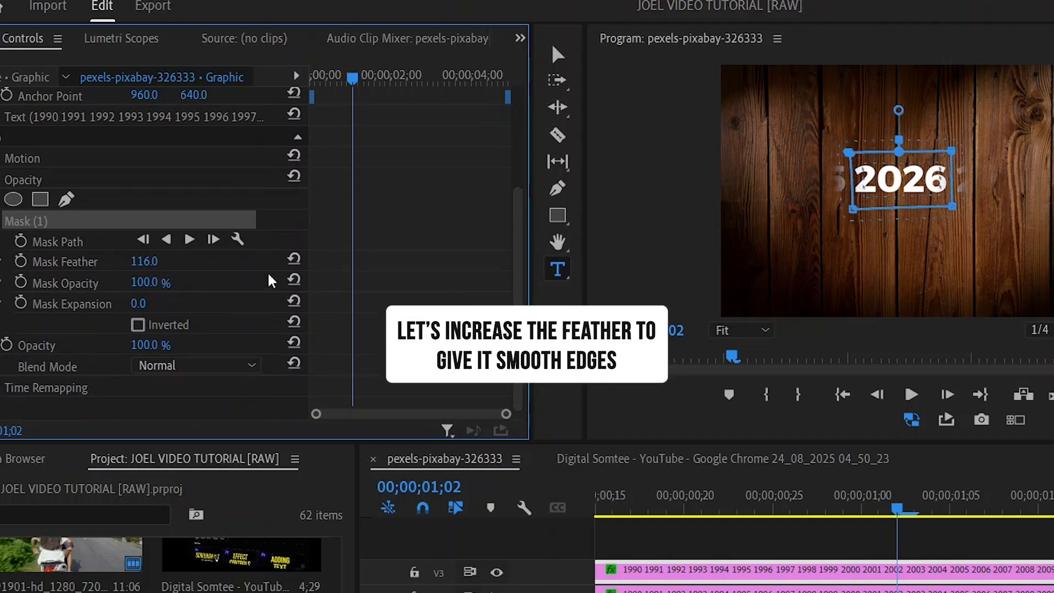
drag(144, 261, 103, 261)
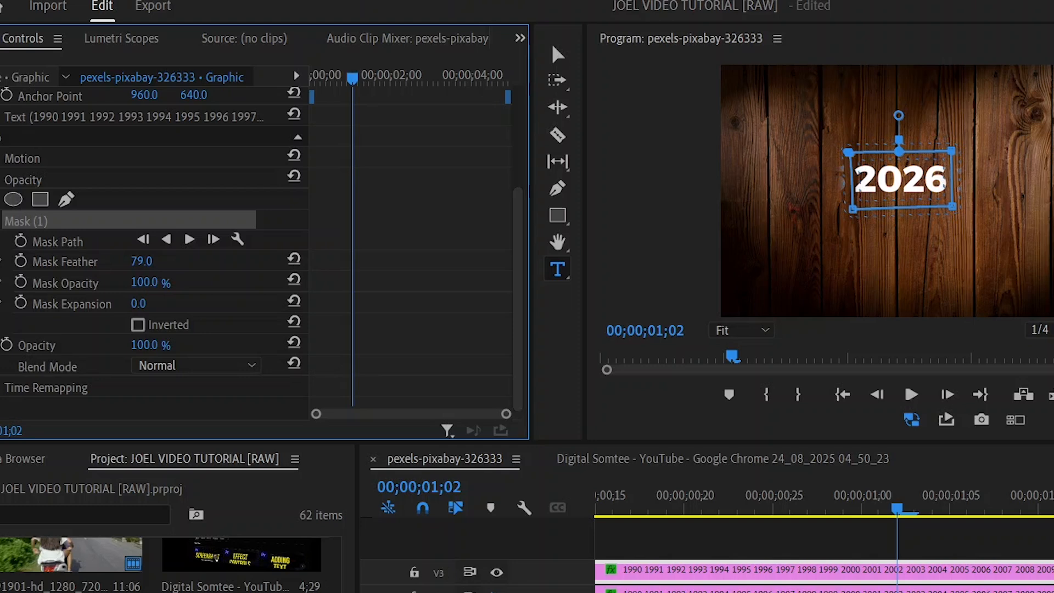
Step: Play the masked year animation from 00;00;00;05 to beyond the second Position keyframe
scroll(155, 259, up, 4)
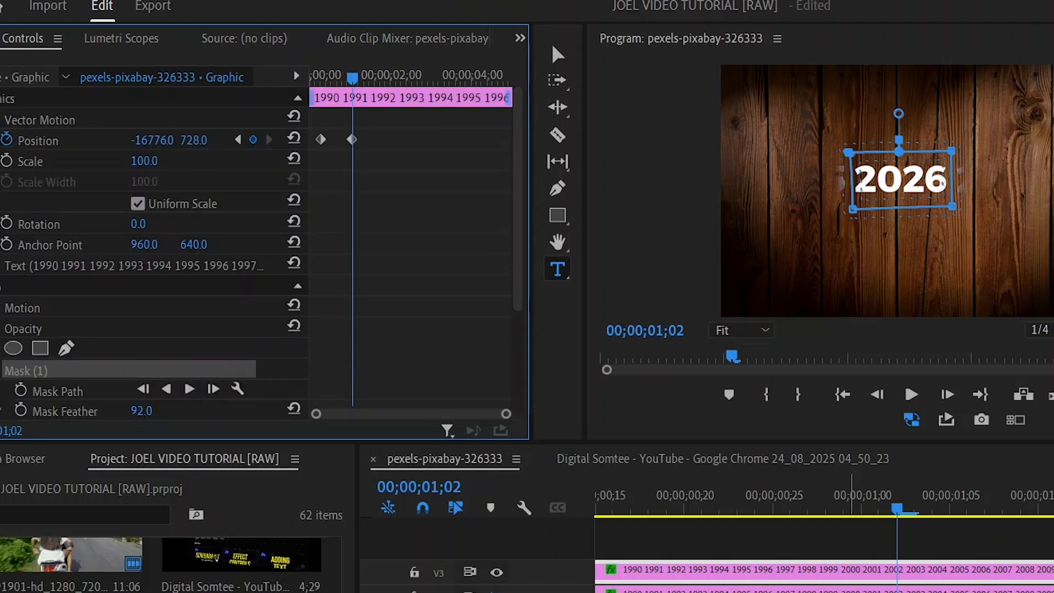
drag(670, 501, 529, 561)
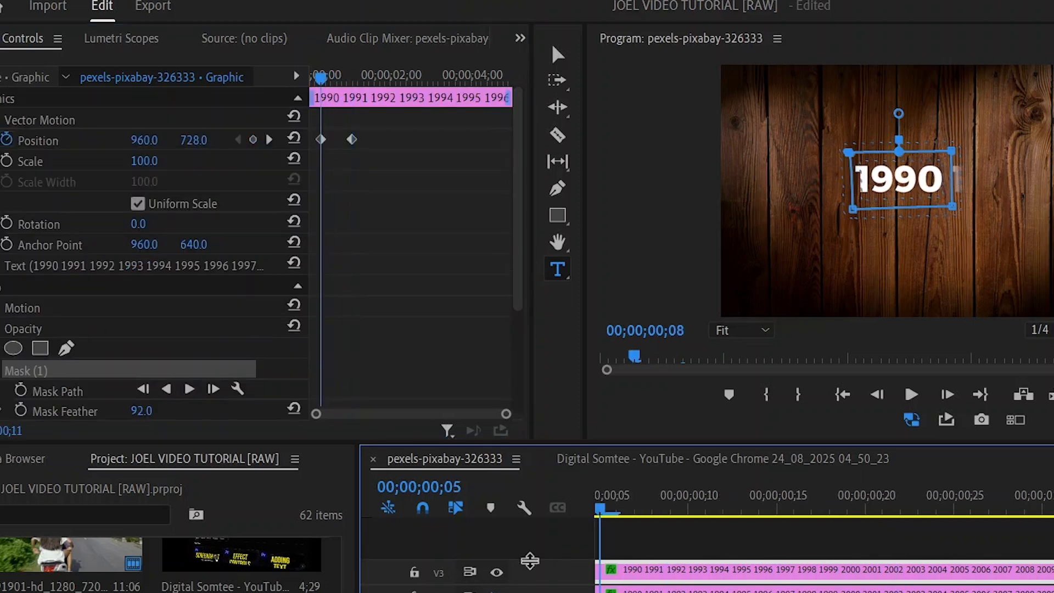
key(space)
key(space)
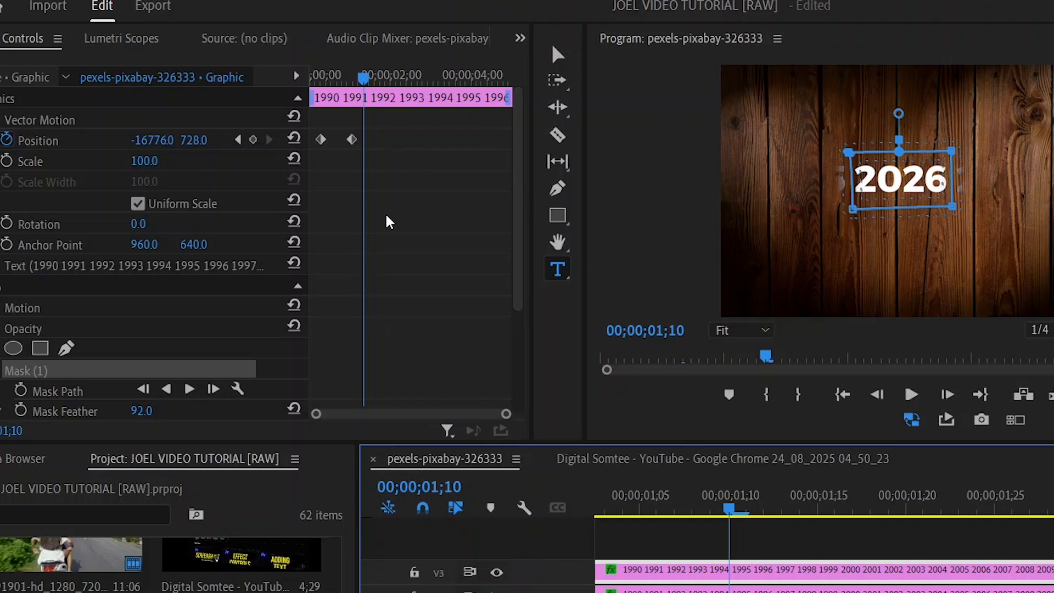
Step: Apply Ease In and Ease Out temporal interpolation to both Position keyframes of the years text
drag(401, 171, 312, 112)
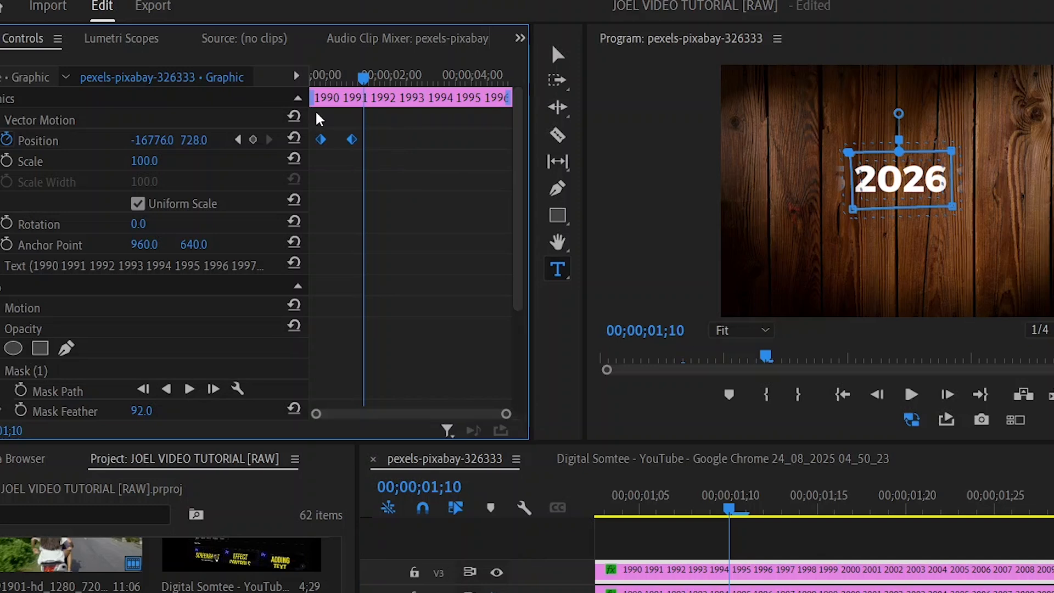
drag(414, 170, 305, 127)
right_click(352, 140)
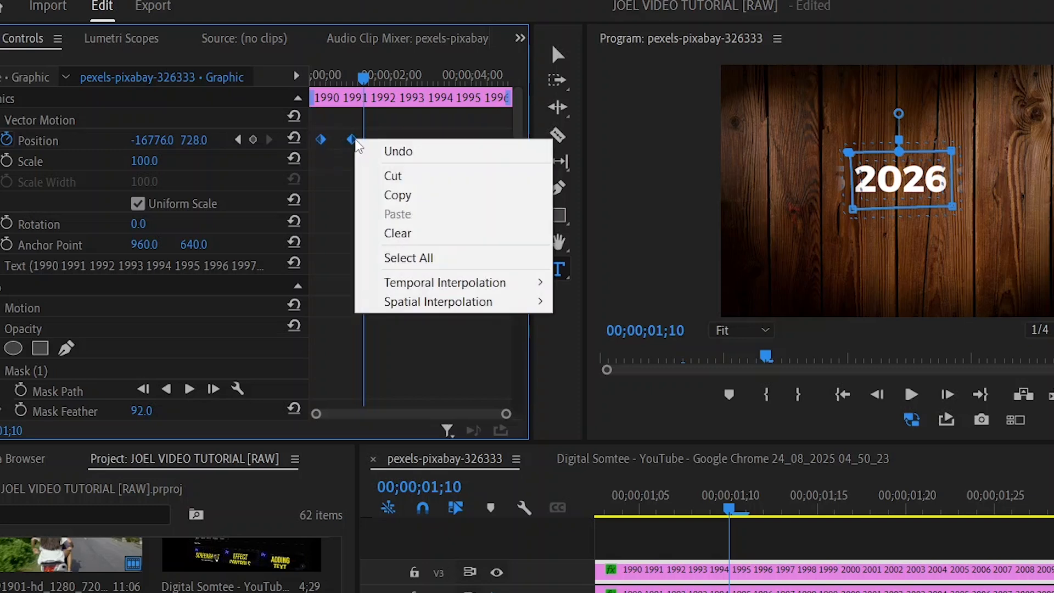
mouse_move(465, 289)
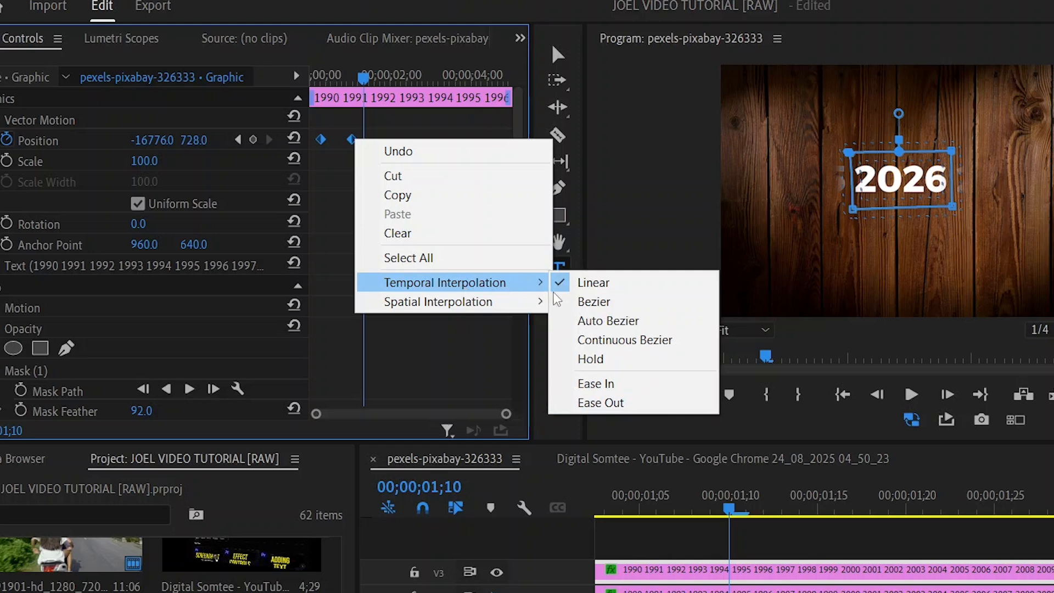
click(646, 390)
right_click(353, 139)
mouse_move(536, 282)
click(610, 402)
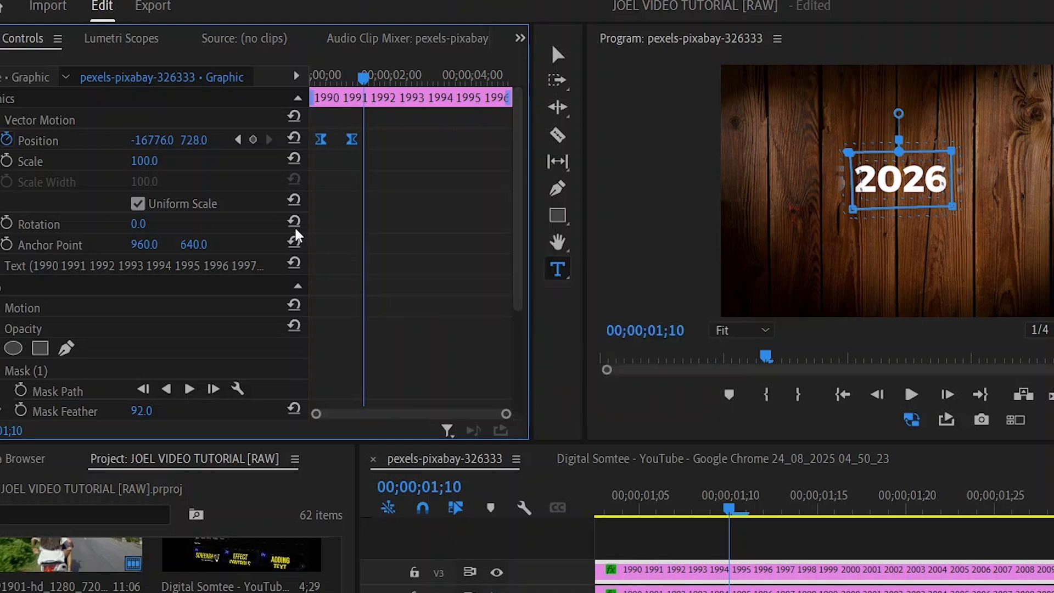
Step: Stretch the ease handles of both keyframes in the Position velocity graph to form a steep central peak, then collapse Vector Motion
click(0, 141)
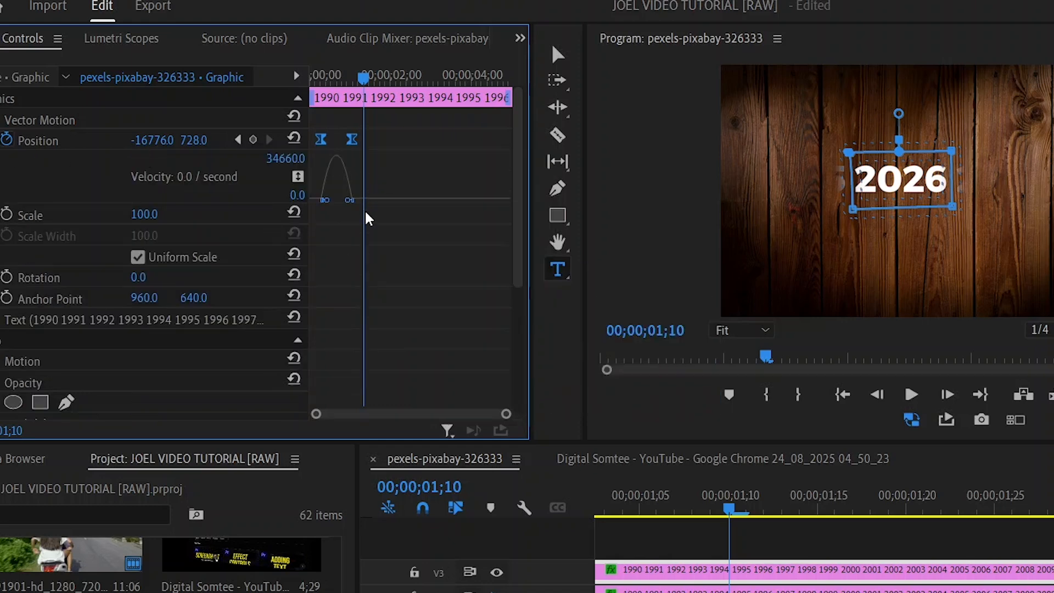
drag(506, 414, 417, 413)
mouse_move(411, 201)
mouse_down()
mouse_move(364, 206)
mouse_move(392, 209)
mouse_up()
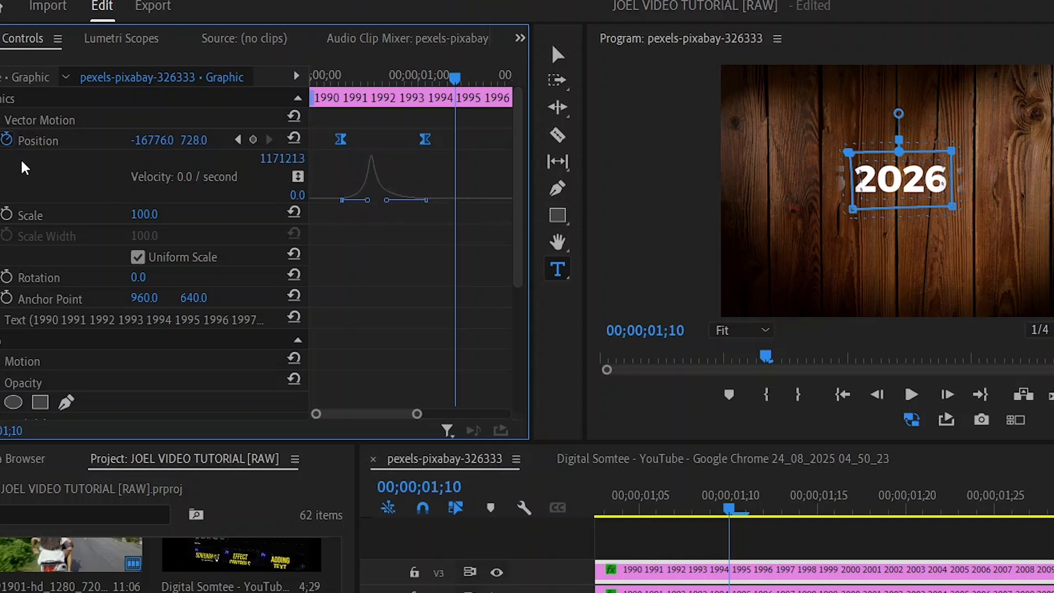
click(0, 119)
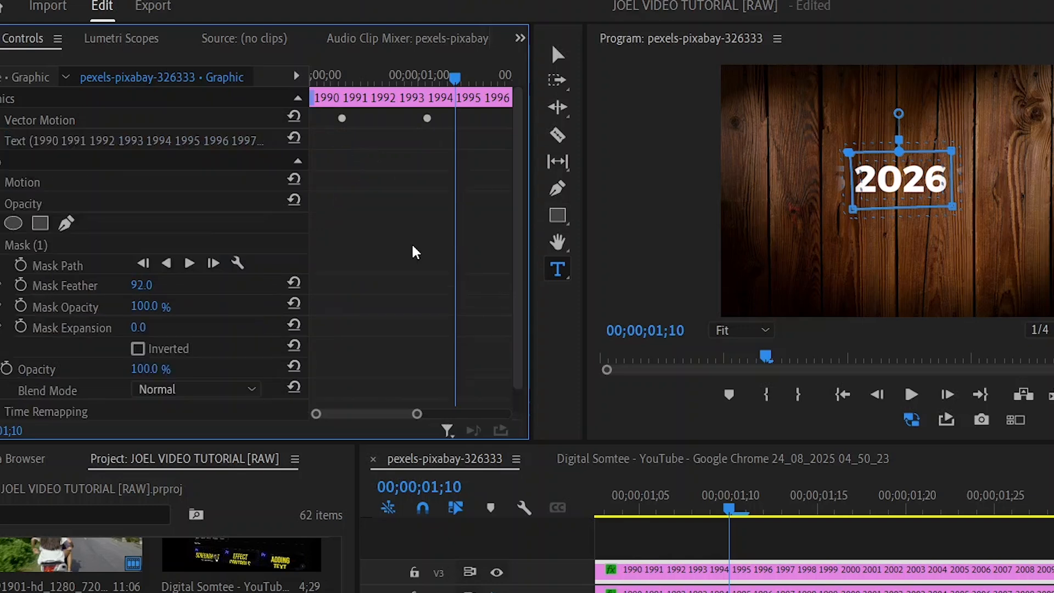
Step: Play the eased year animation from the start of the sequence to check its motion
drag(621, 501, 494, 572)
drag(305, 572, 255, 583)
key(space)
key(minus)
key(minus)
key(Home)
key(space)
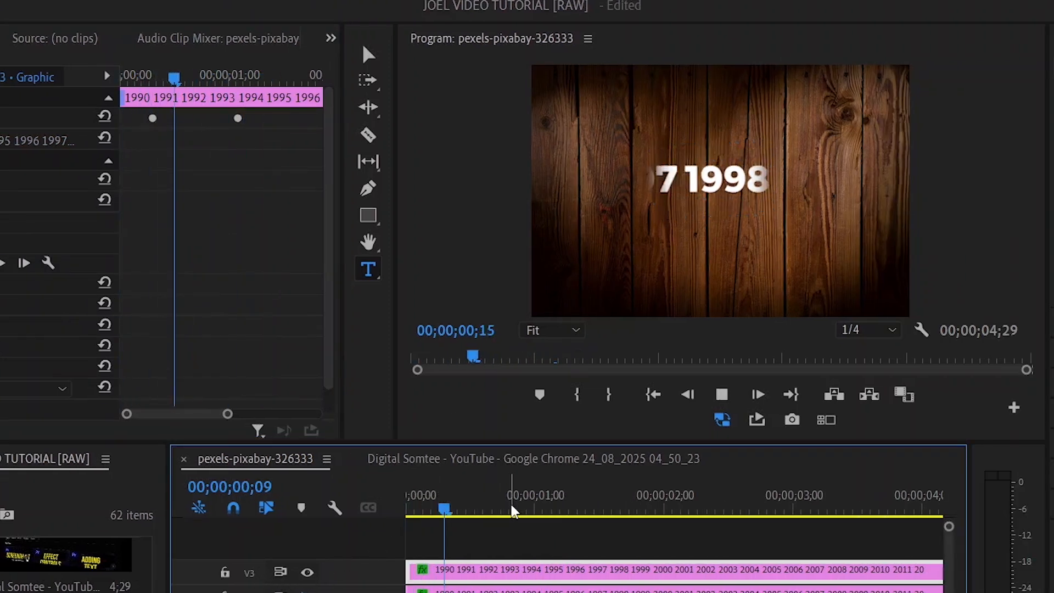
click(460, 503)
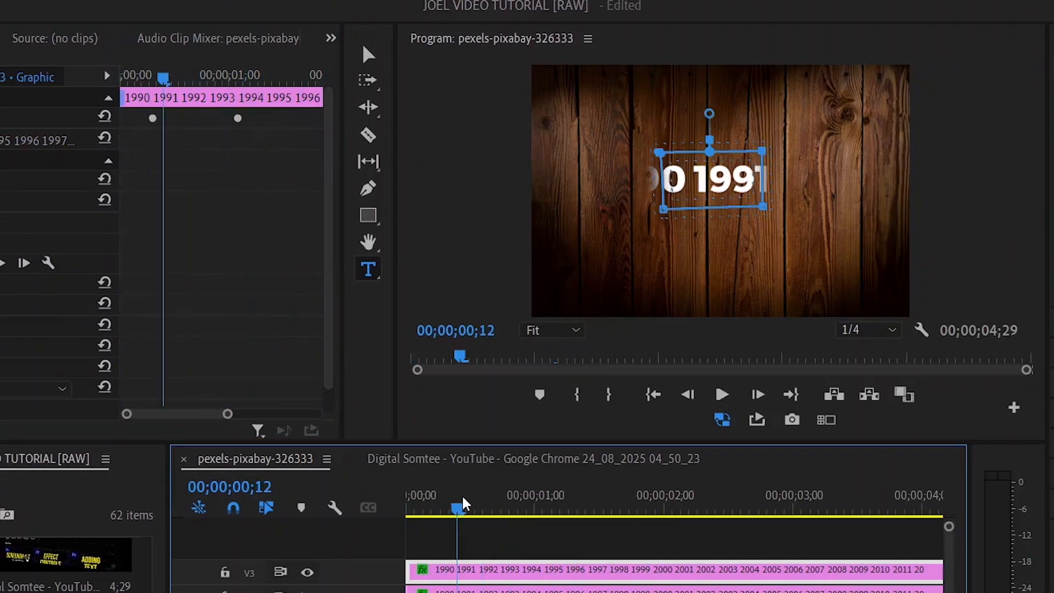
Step: Find the Directional Blur effect and apply it to the years text clip on V3, with the playhead at 00;00;00;04
click(521, 542)
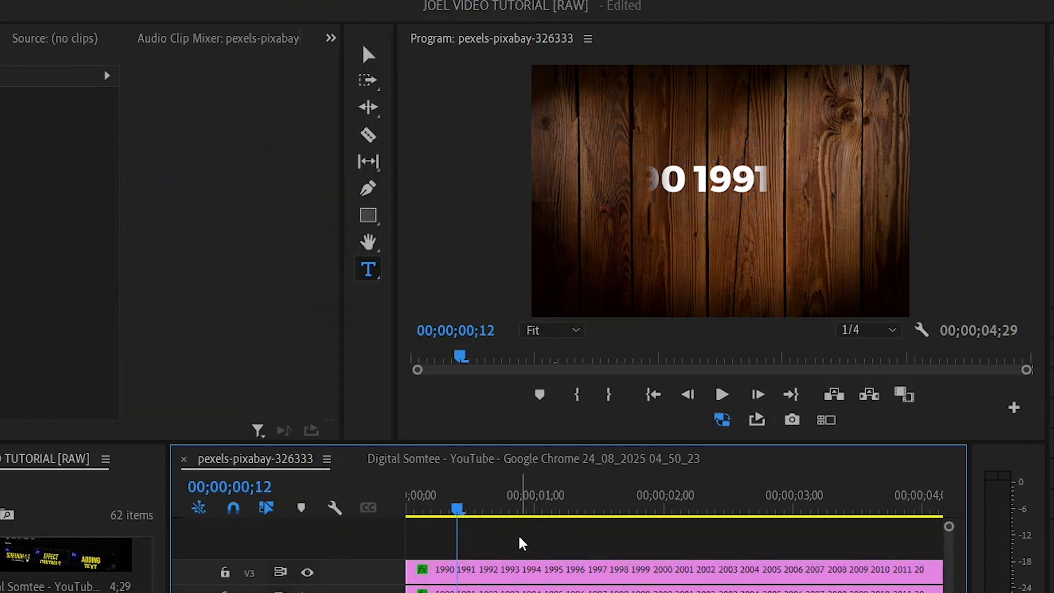
drag(458, 507, 423, 508)
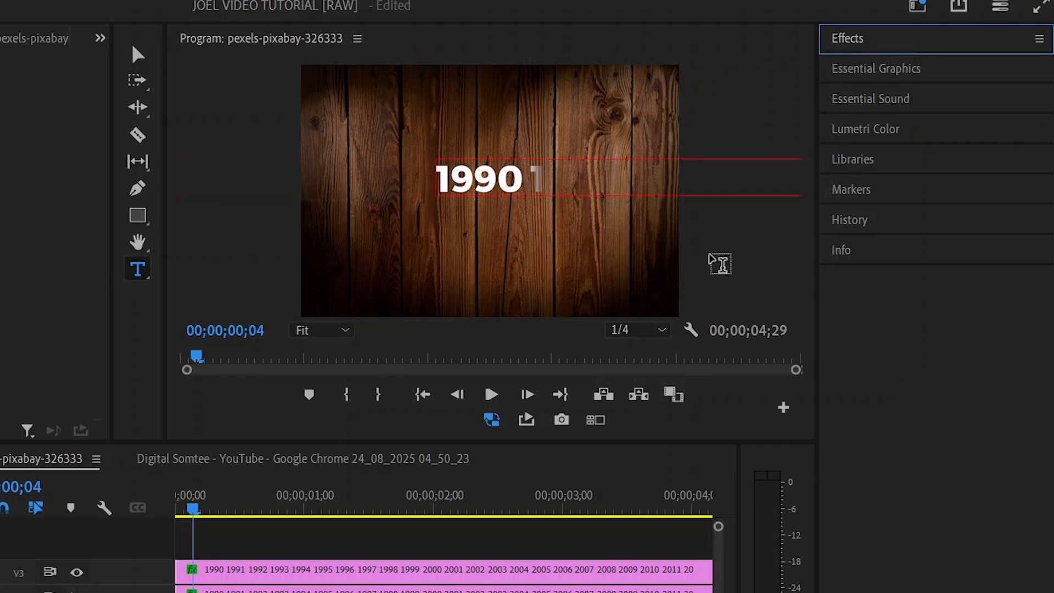
click(897, 41)
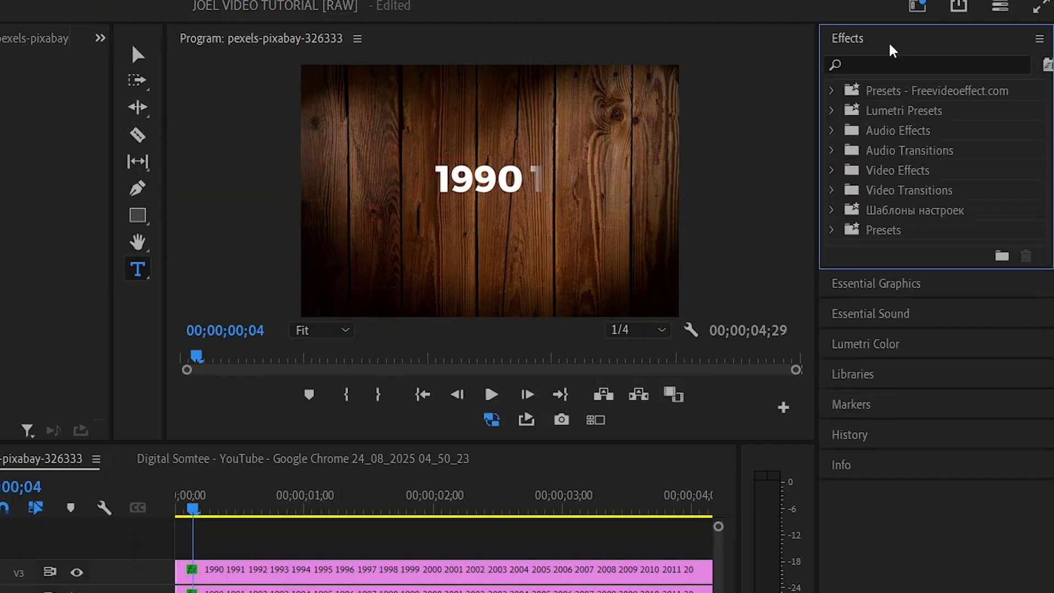
click(877, 66)
text(direc)
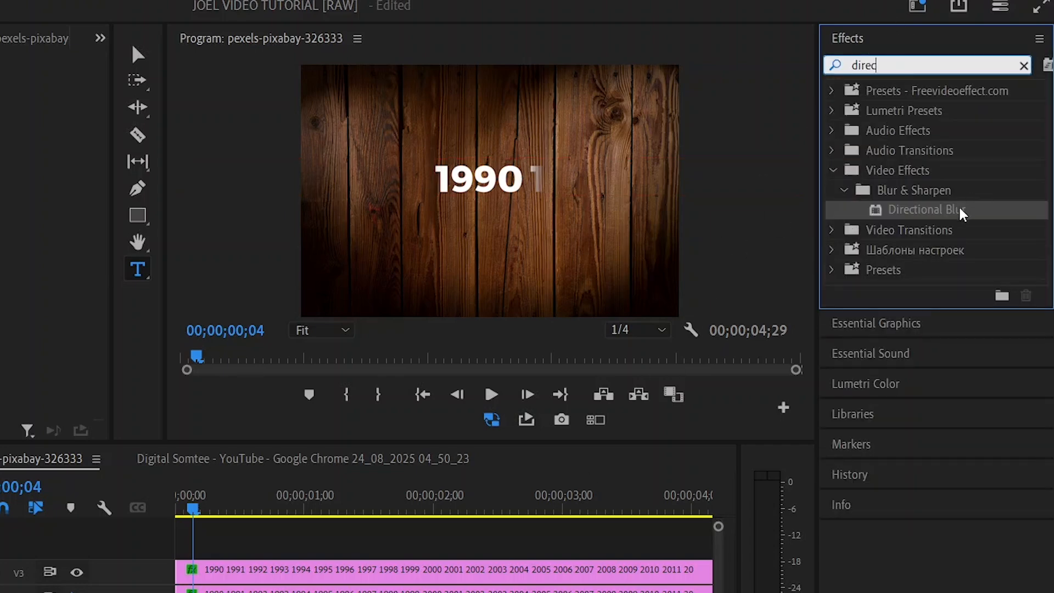
drag(955, 217, 239, 566)
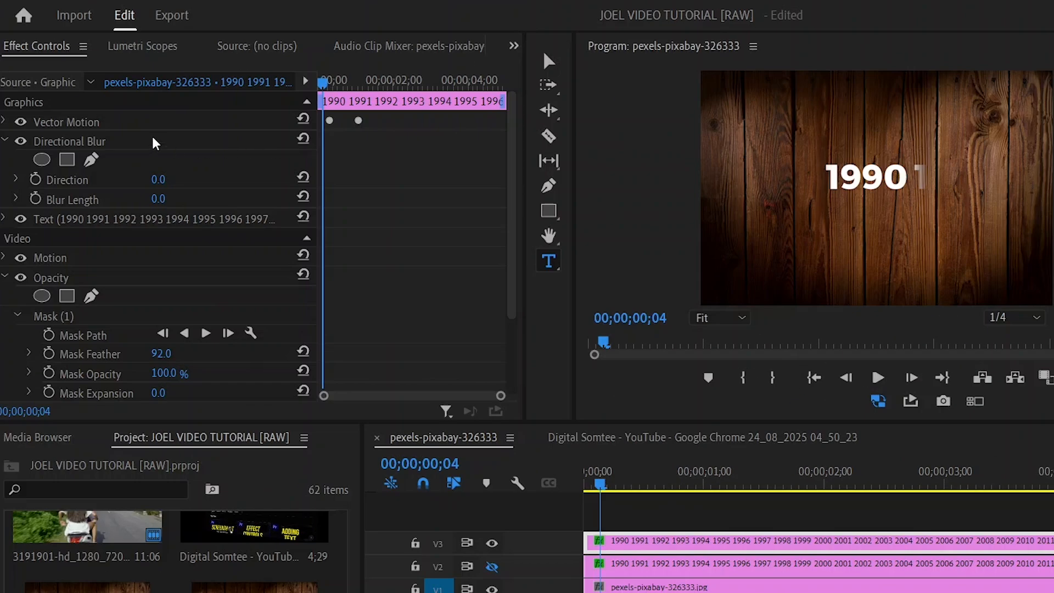
Step: Expand the Vector Motion properties of the years text and set the Directional Blur direction to 90°
click(5, 122)
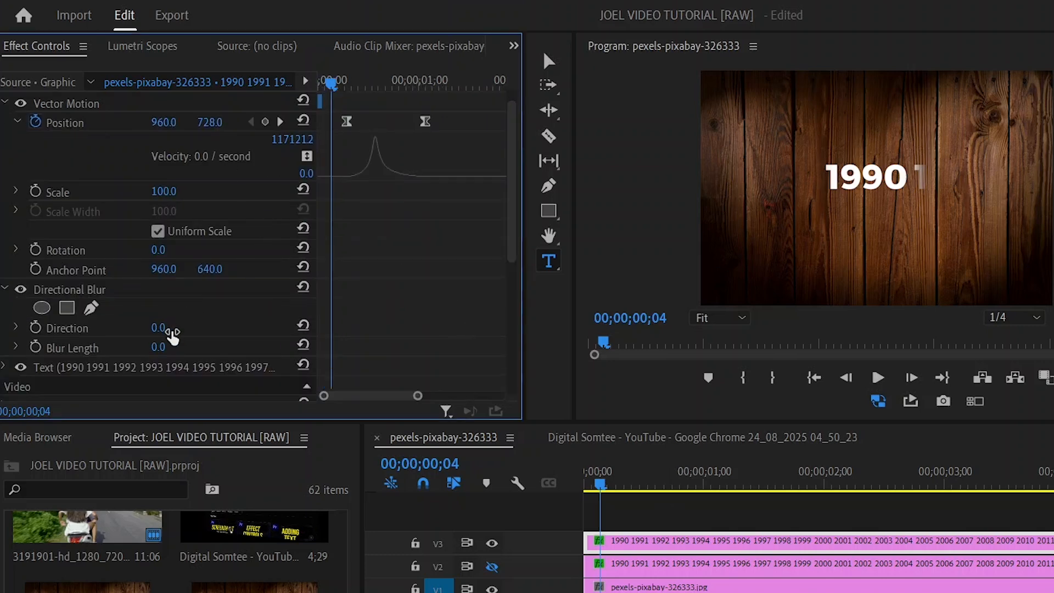
click(163, 328)
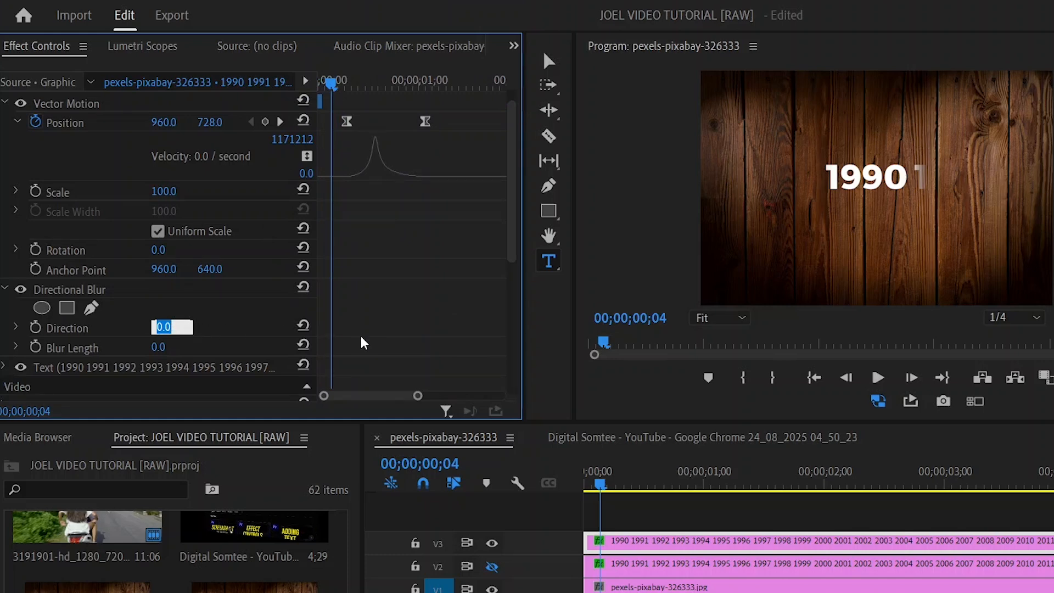
text(90)
key(Return)
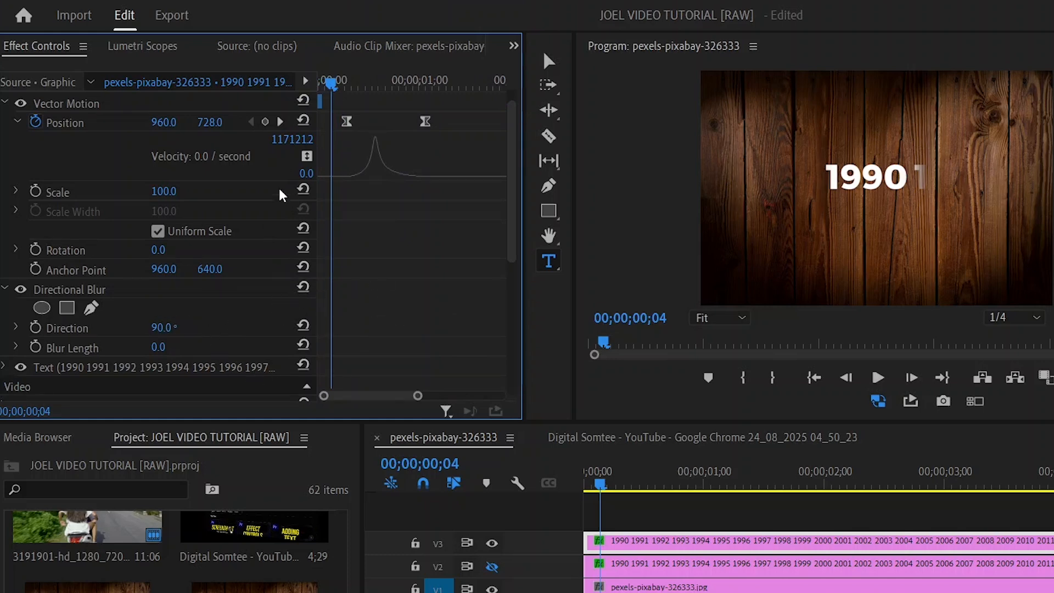
Step: Keyframe the Blur Length from 0 at the first Position keyframe to 50 four frames after it
click(280, 121)
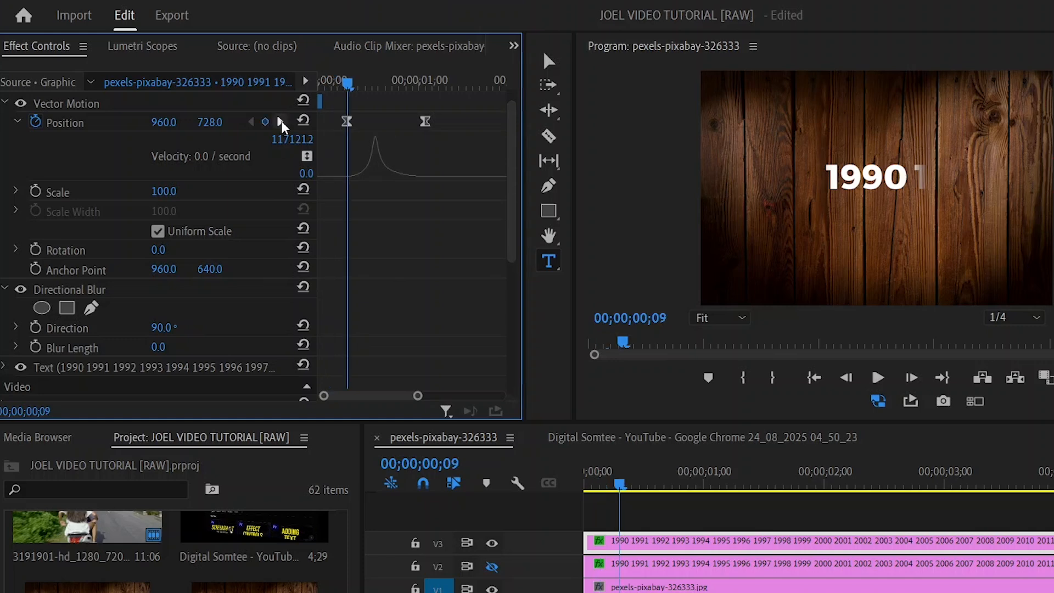
click(35, 347)
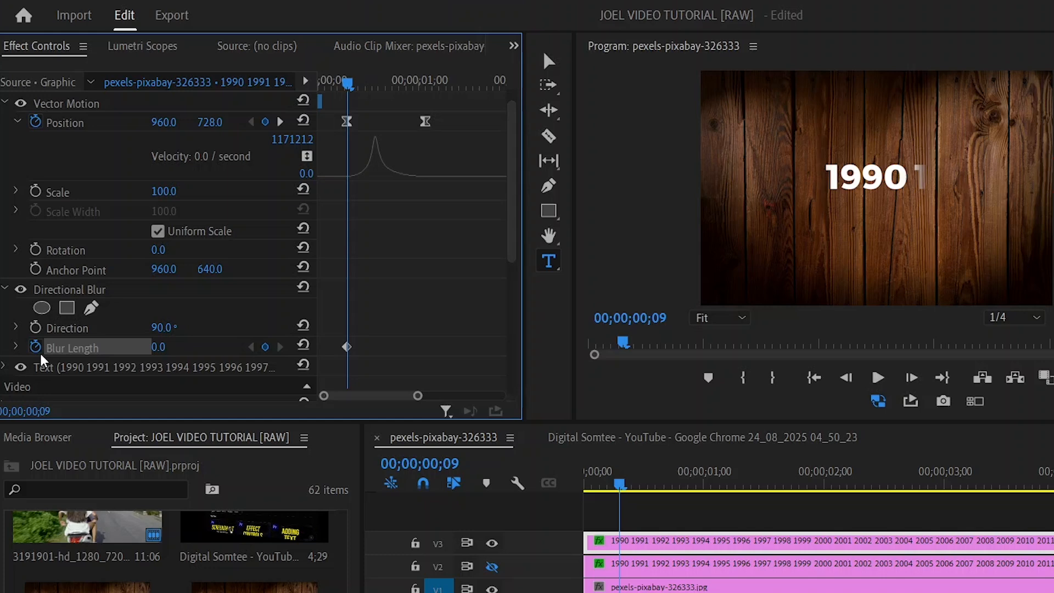
key(Right)
key(Right)
key(Right)
key(Right)
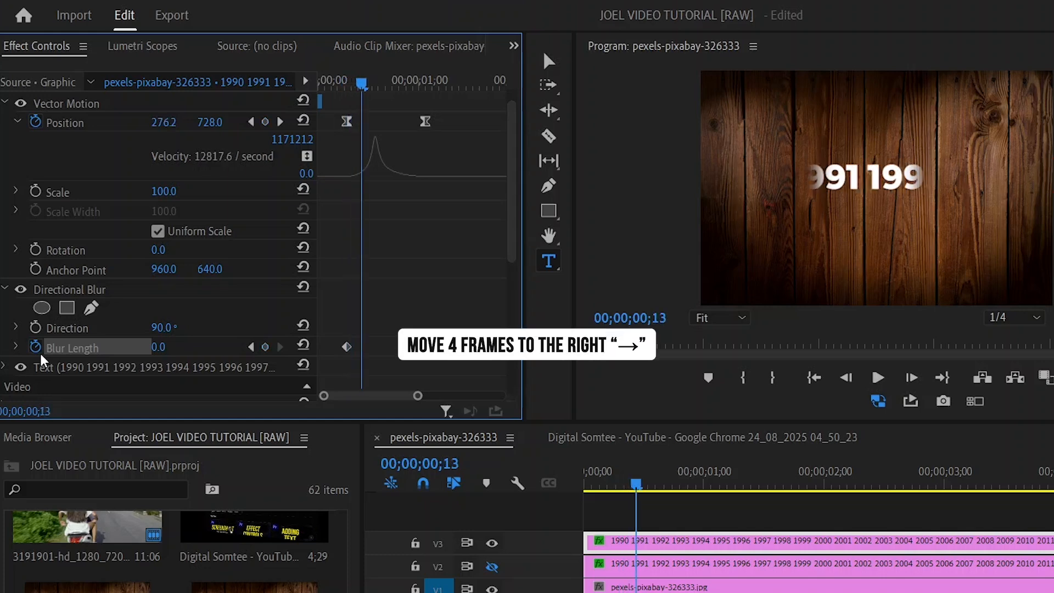
click(266, 347)
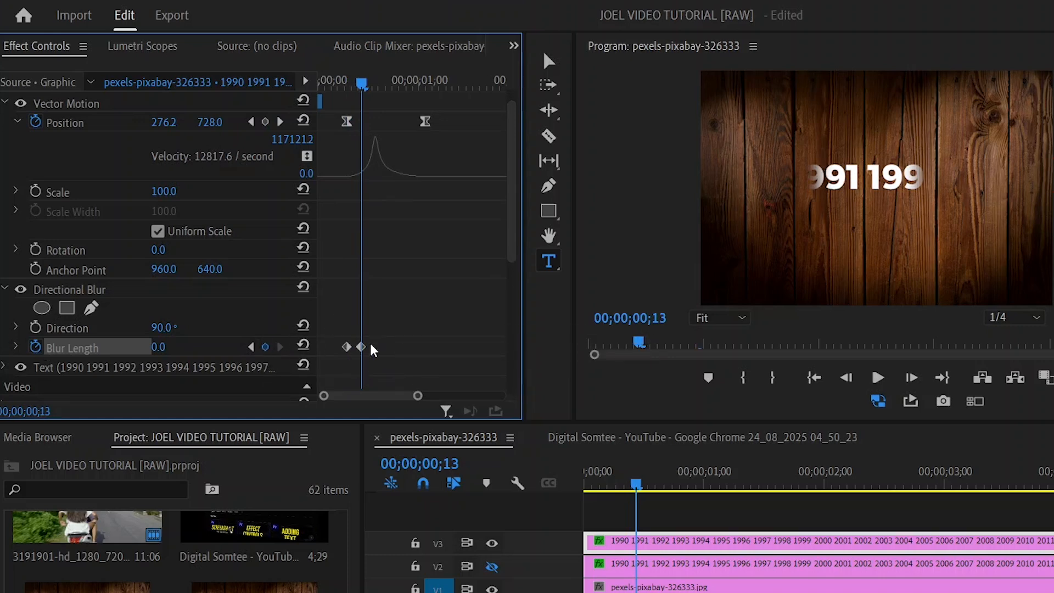
drag(173, 341, 202, 340)
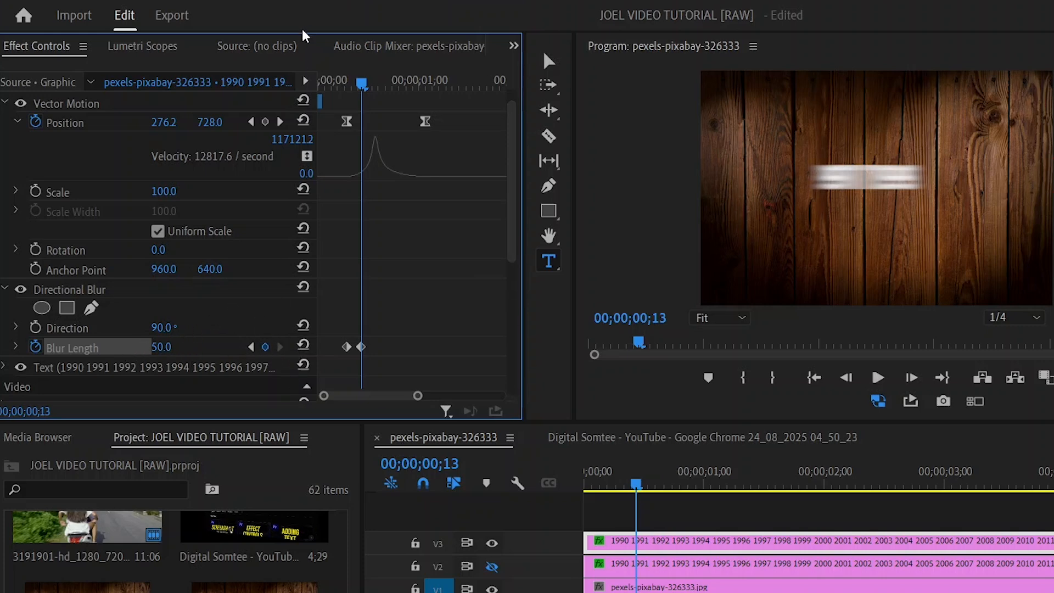
Step: Keyframe the Blur Length from 50 four frames before the second Position keyframe down to 0 at that keyframe
click(283, 124)
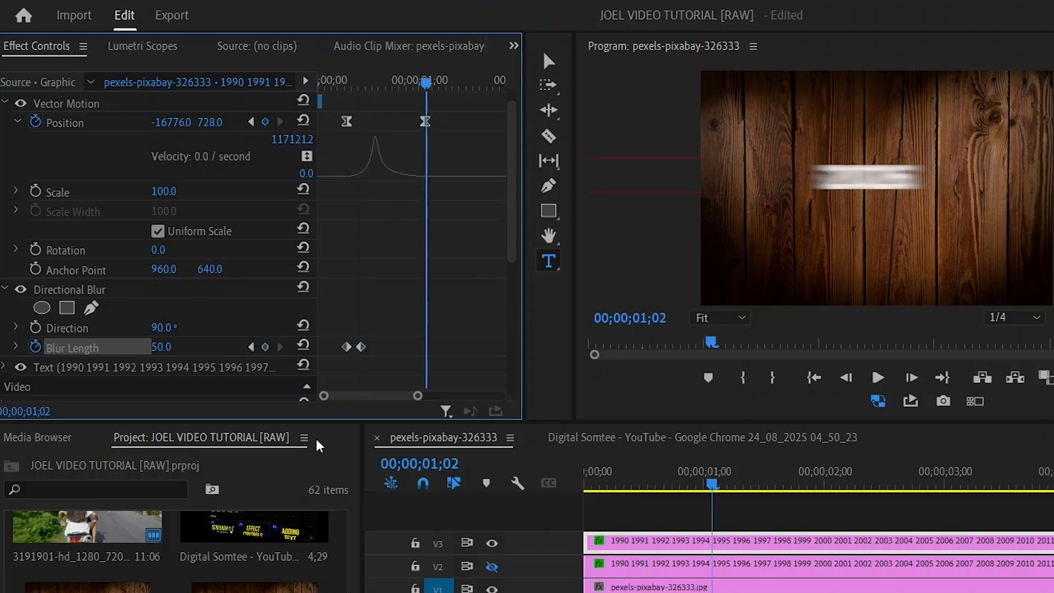
click(265, 346)
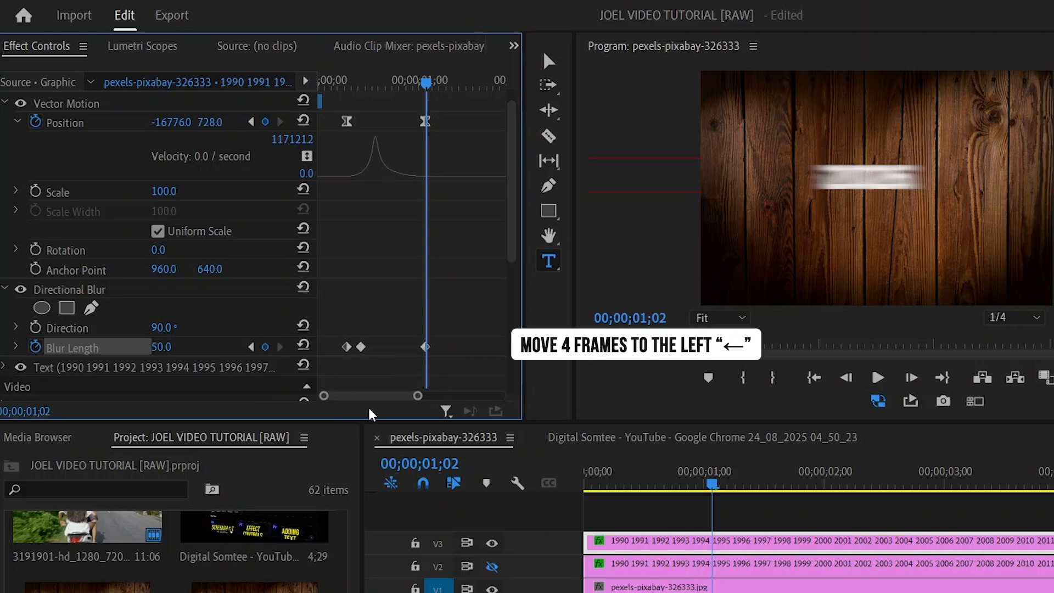
key(Left)
key(Left)
key(Left)
key(Left)
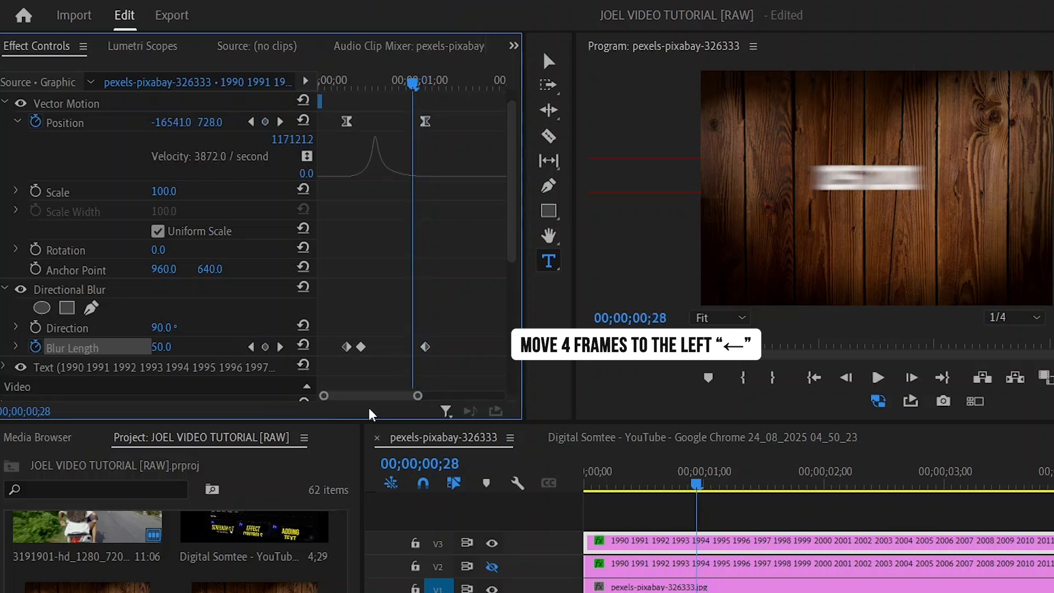
click(265, 347)
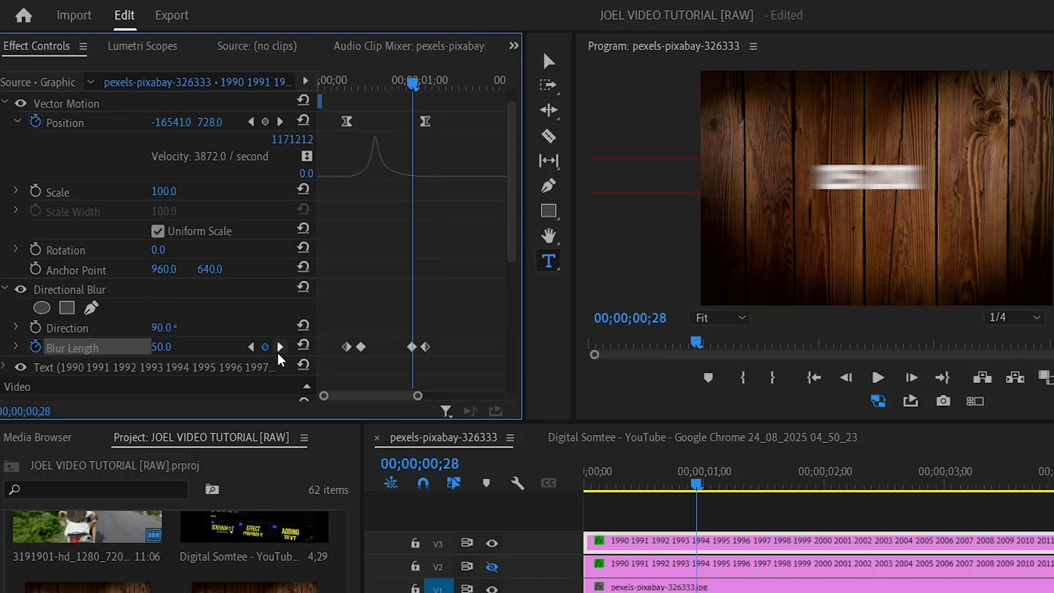
click(281, 347)
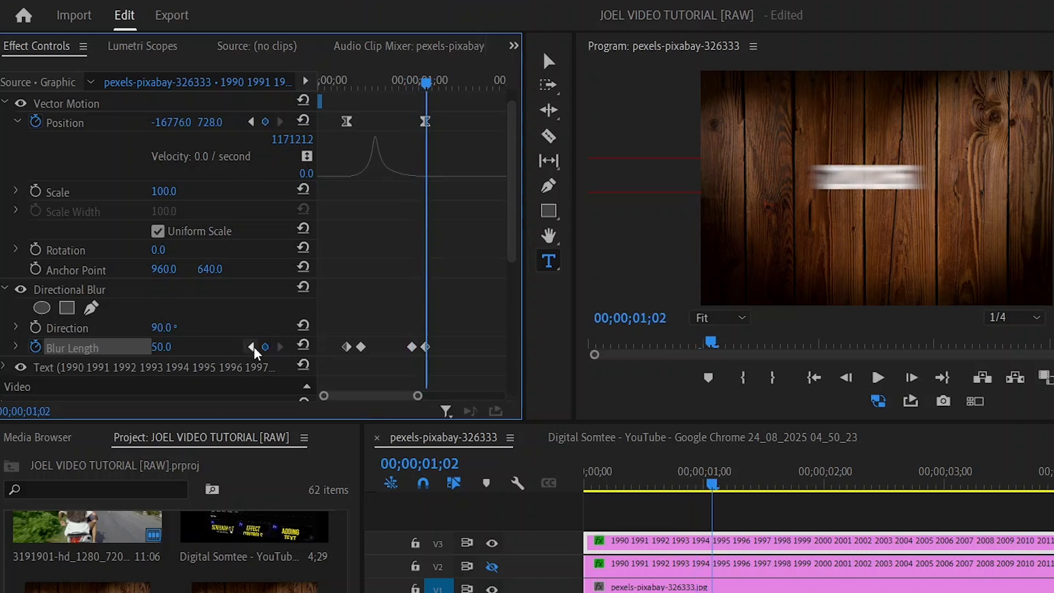
click(303, 345)
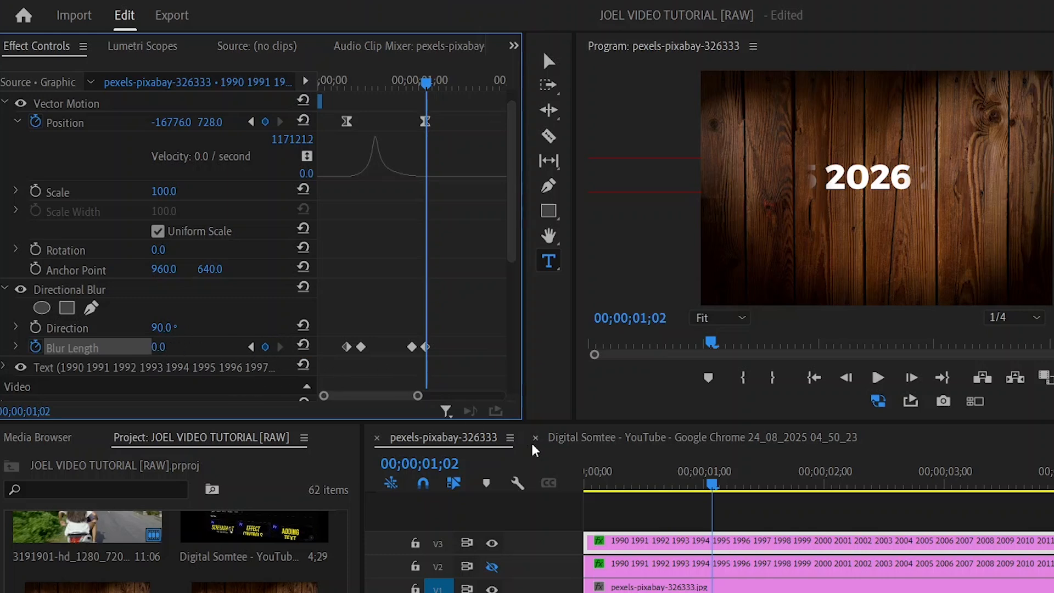
Step: Play the blurred year animation from the start of the sequence, then replay it from 00;00;00;00
key(Home)
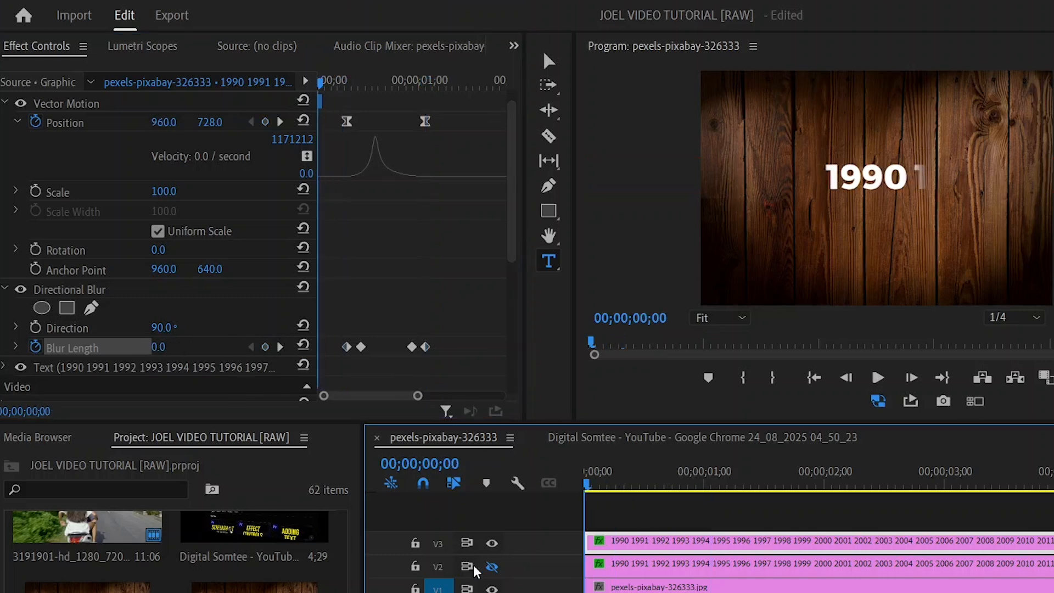
key(space)
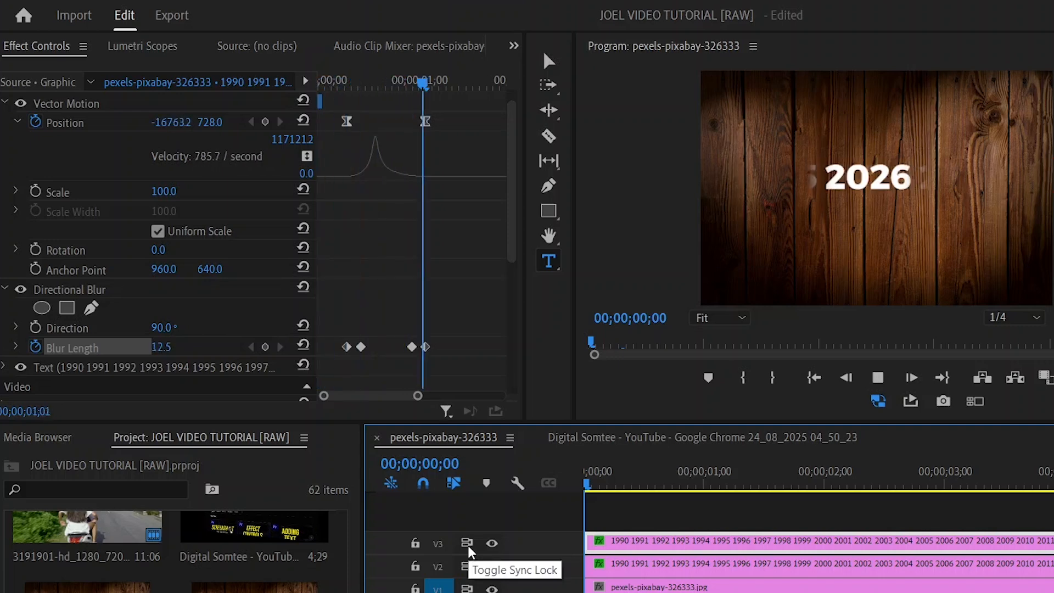
click(492, 566)
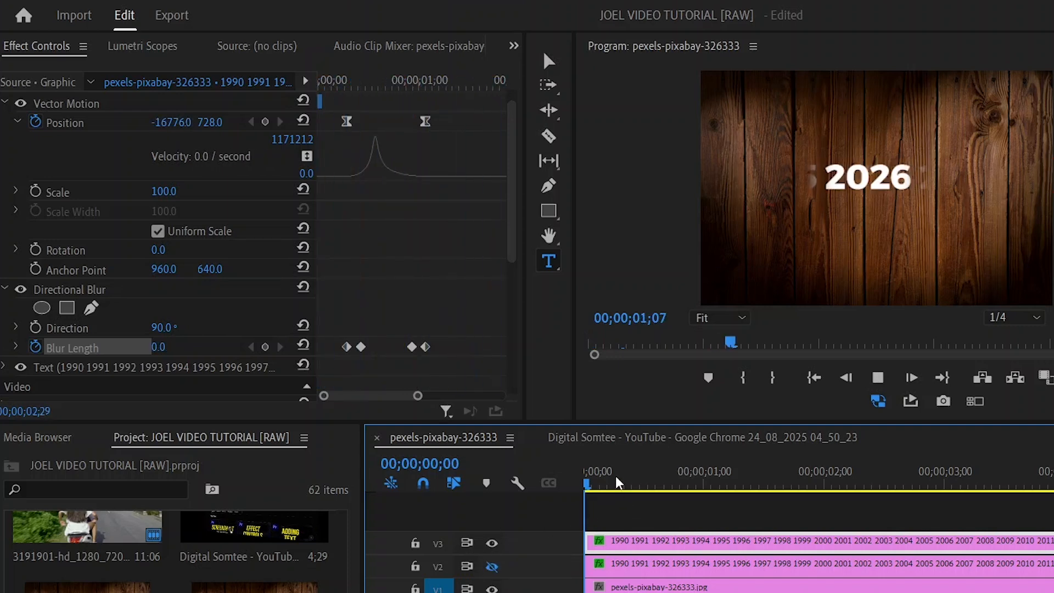
drag(620, 477, 549, 512)
key(space)
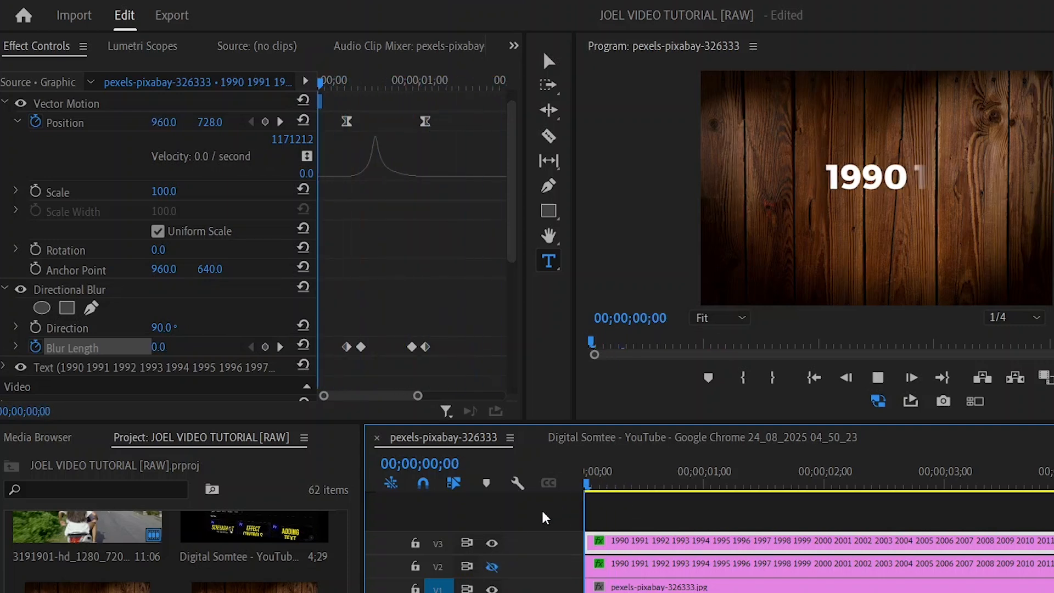